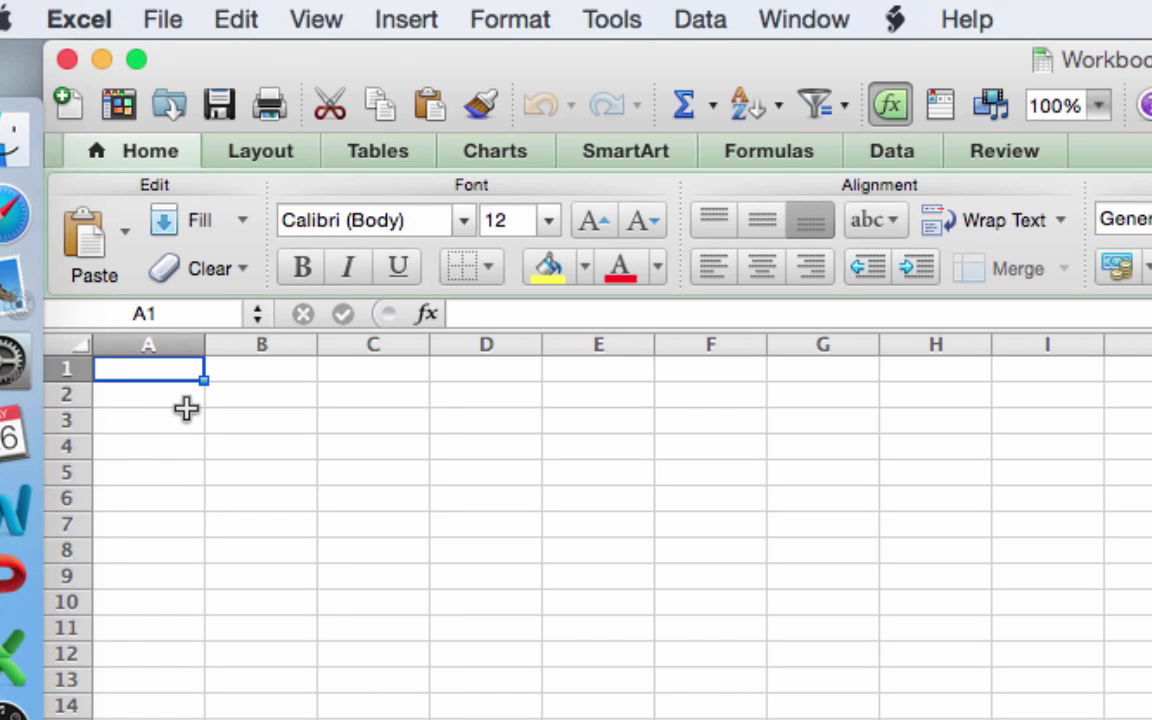
Enter the column headings "% NaCl" in A1 and "Density (g/ml)" in B1.
type("%")
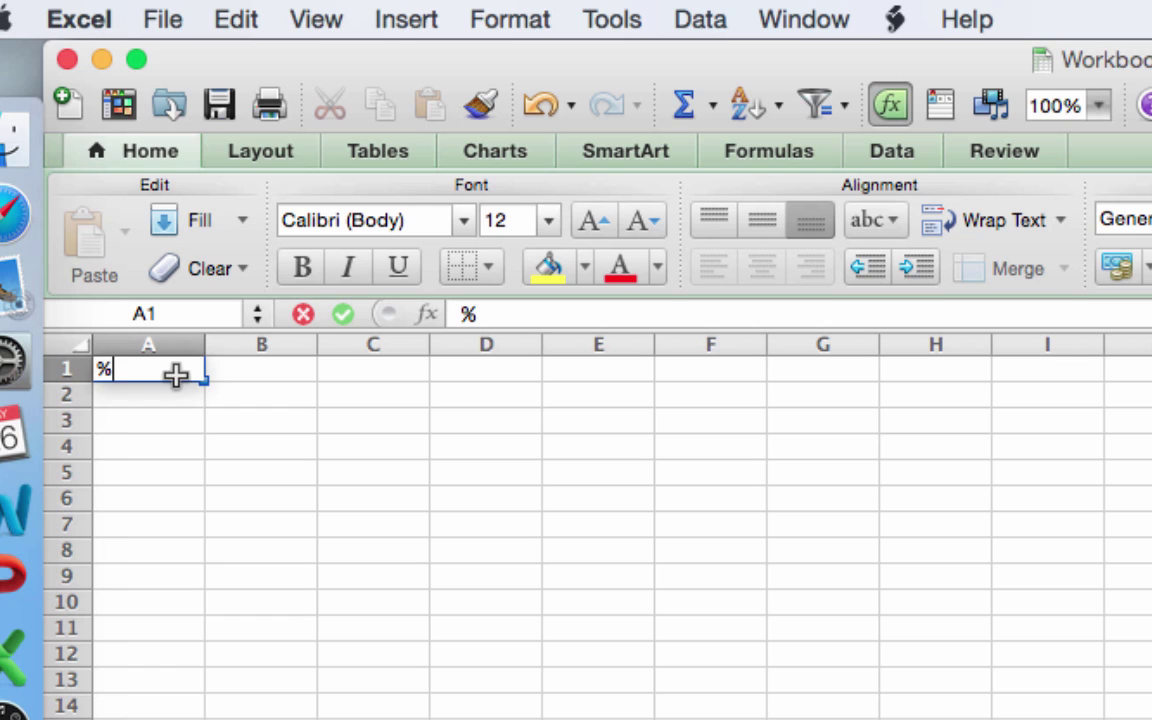
type(" NaCl")
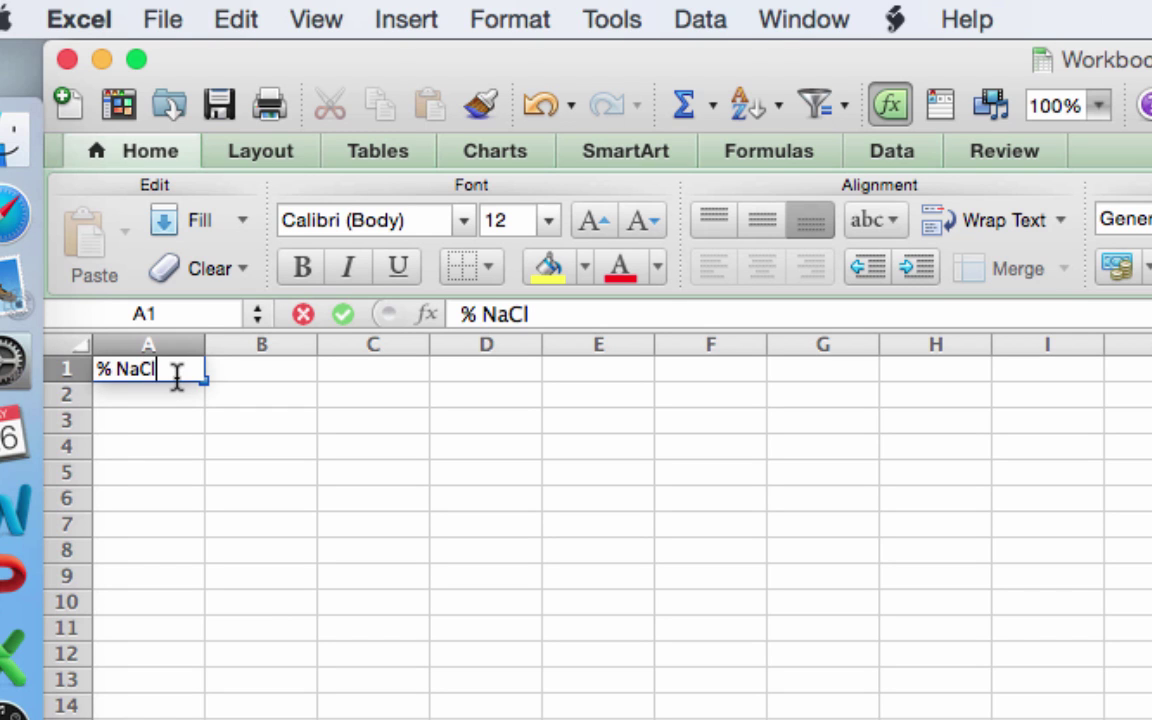
key("Tab")
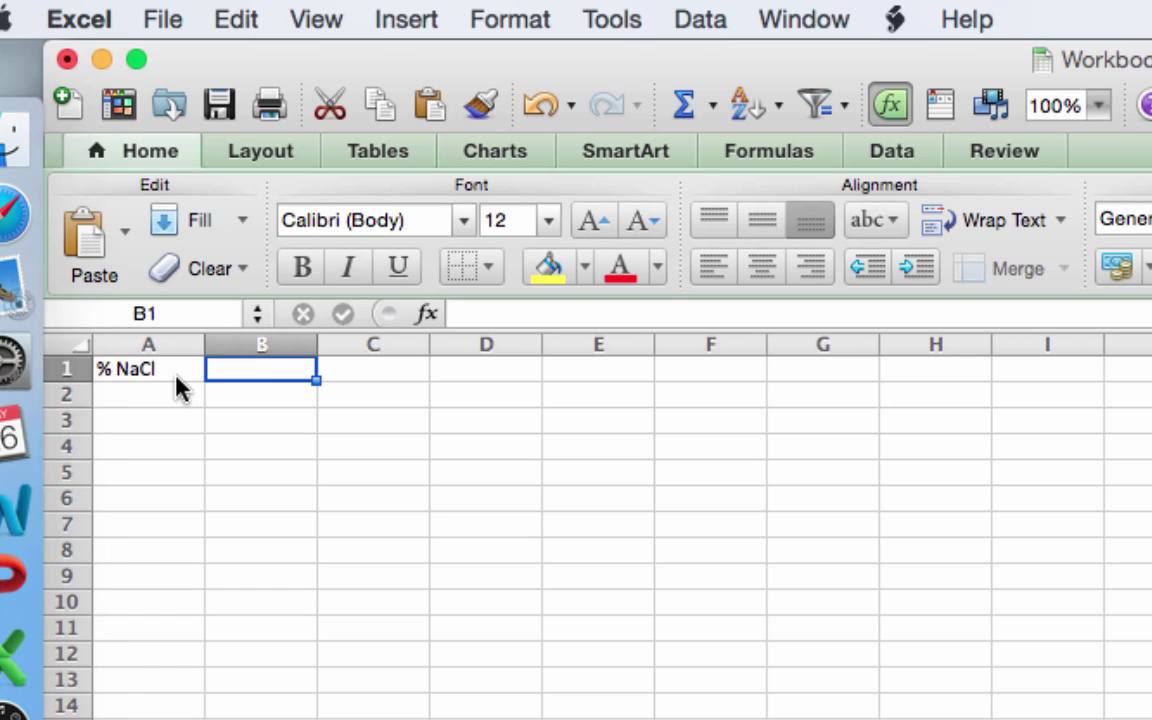
type("Densi")
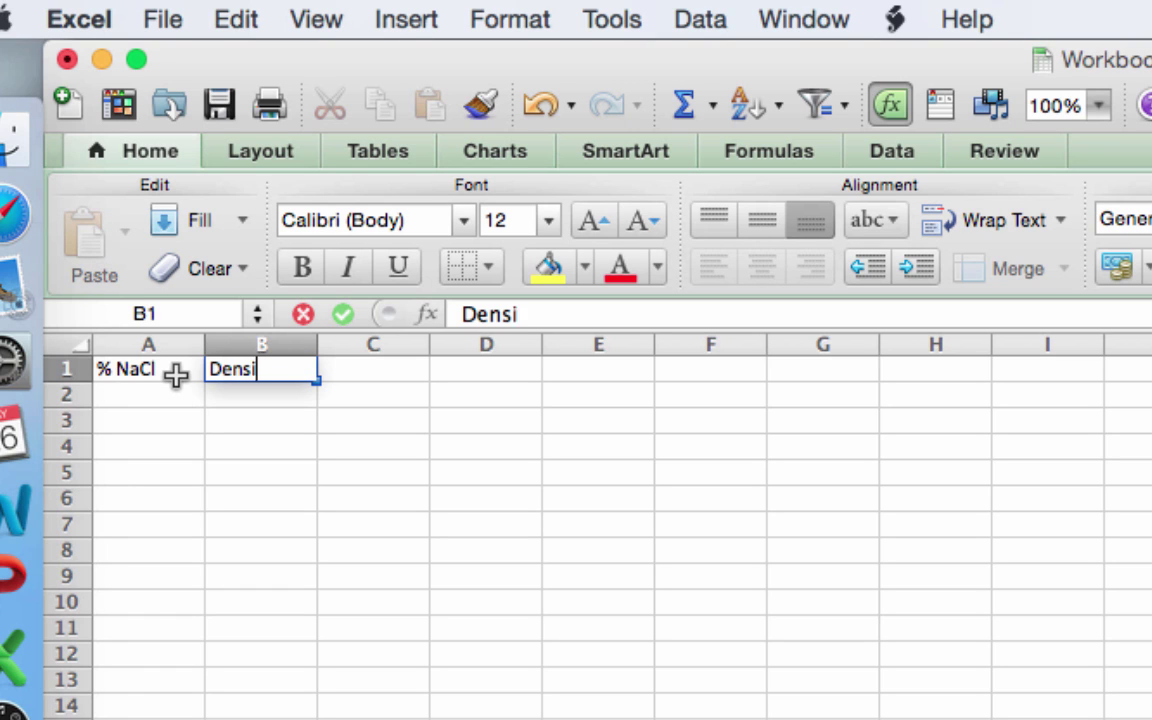
type("ty (g")
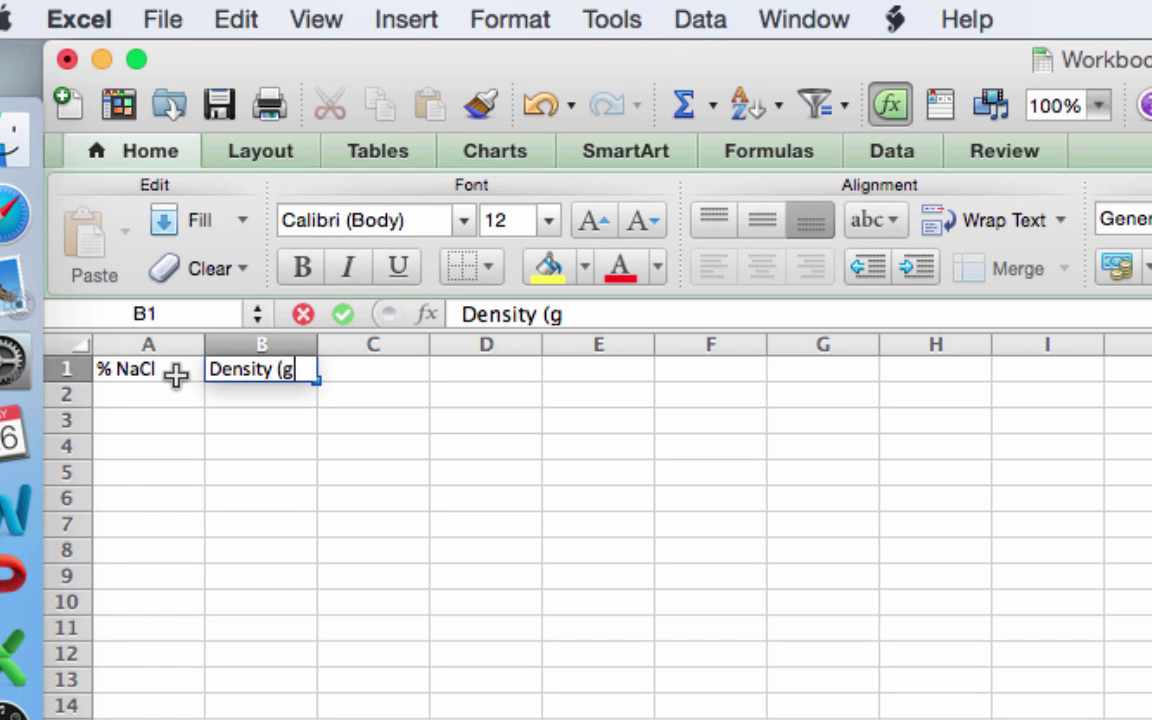
type("/ml)")
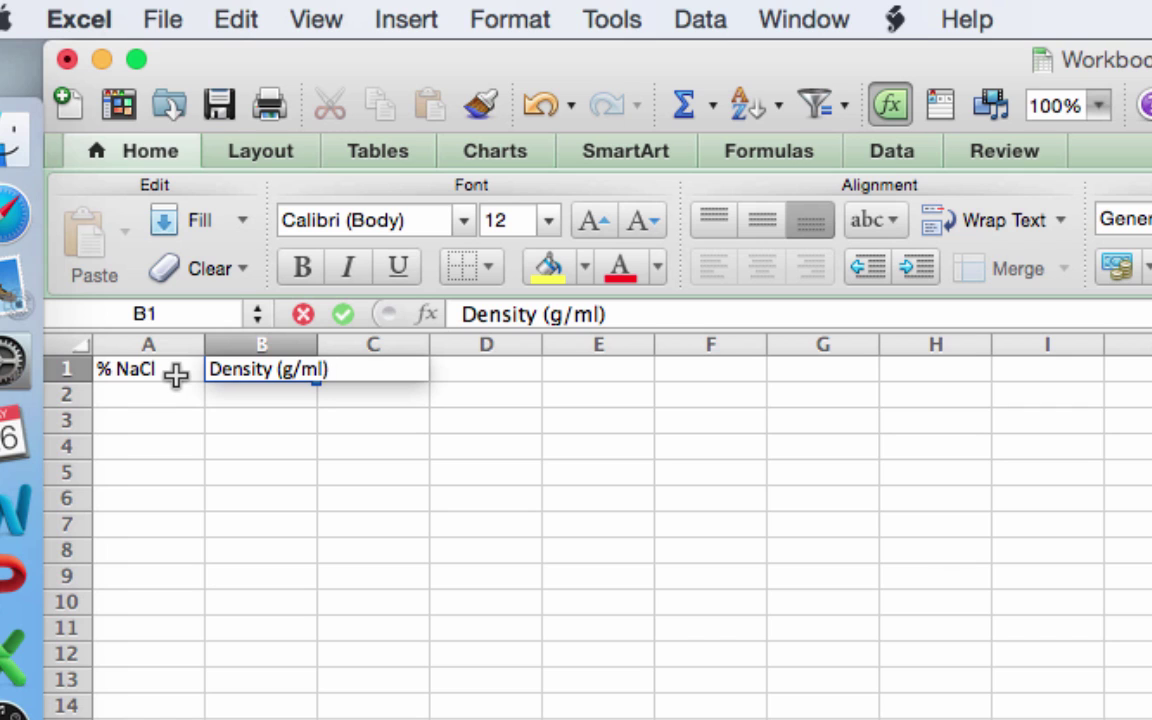
Fill the % NaCl column in A2 to A6 with 0, 6, 12, 18 and 24.
left_click(170, 400)
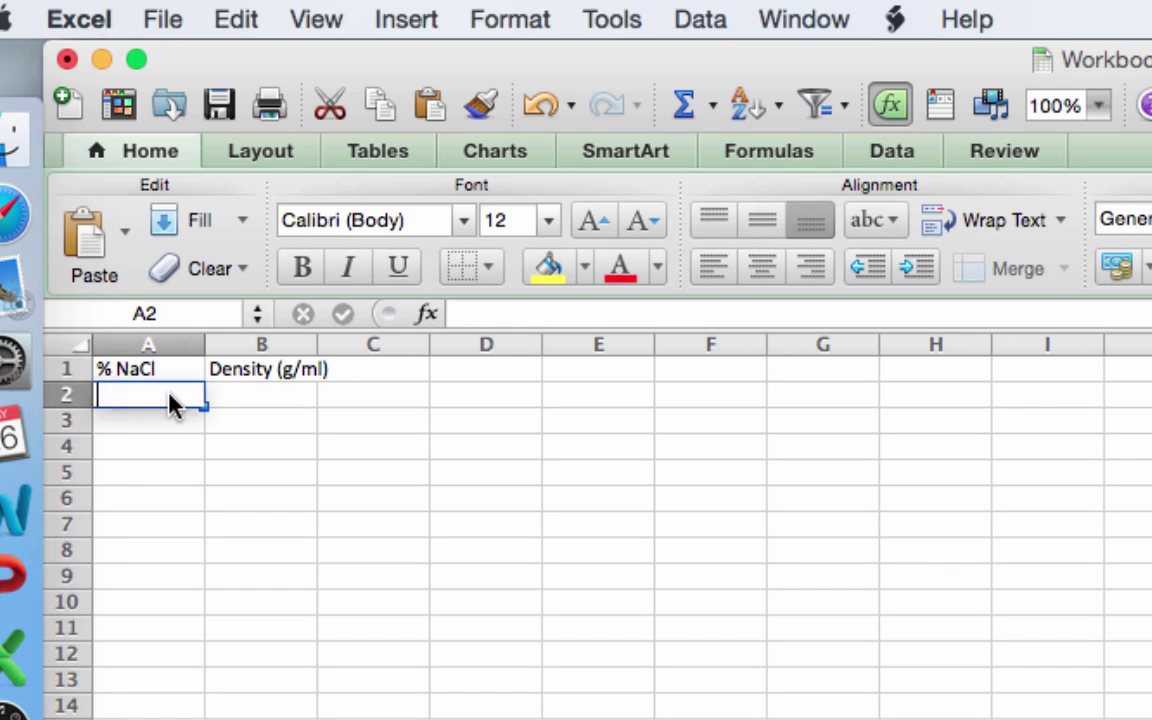
type("0")
key("Return")
type("6")
key("Return")
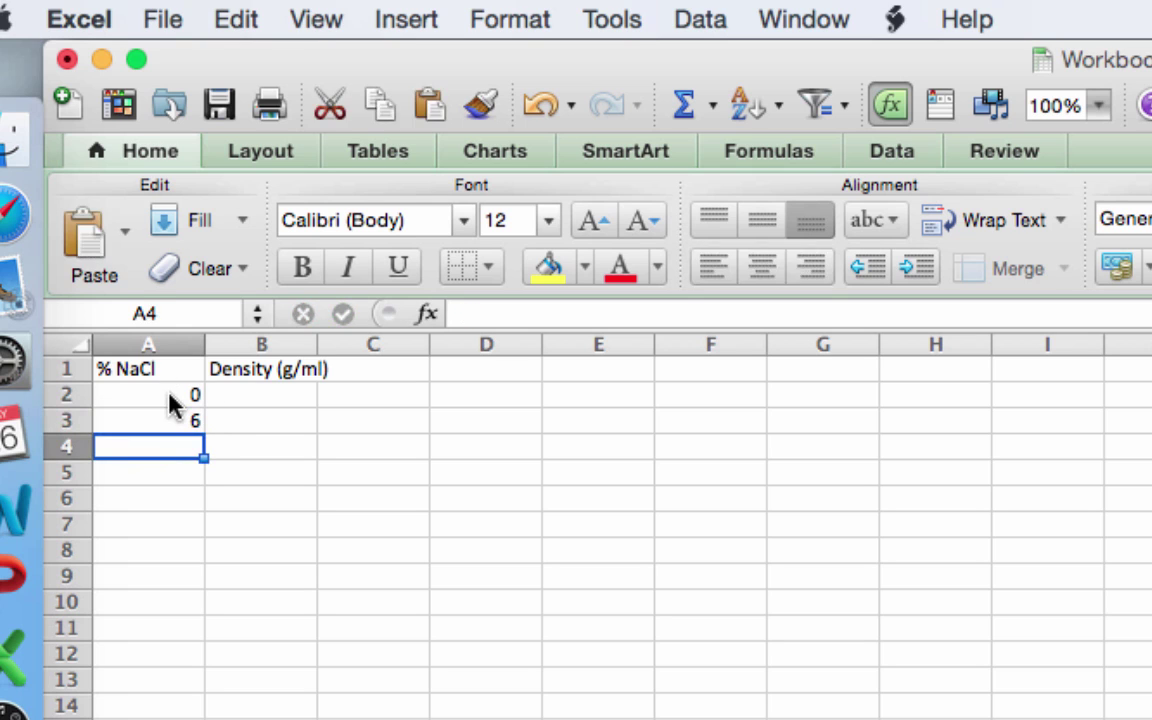
type("12")
key("Return")
type("18")
key("Return")
type("24")
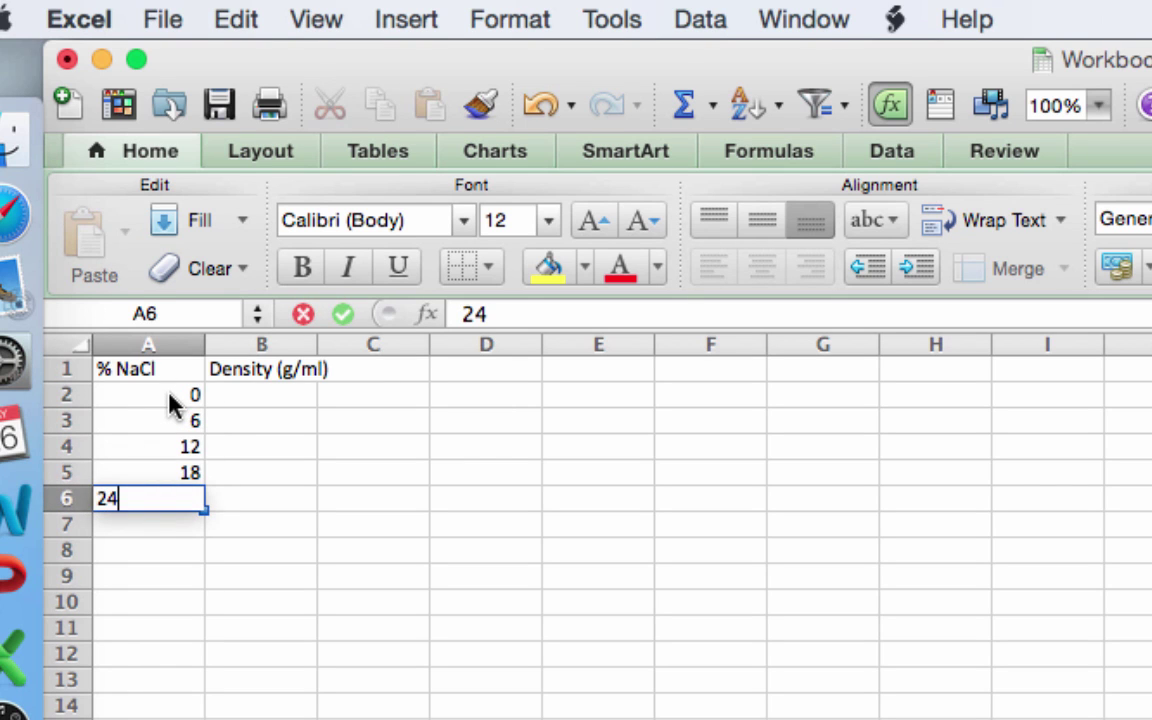
key("Tab")
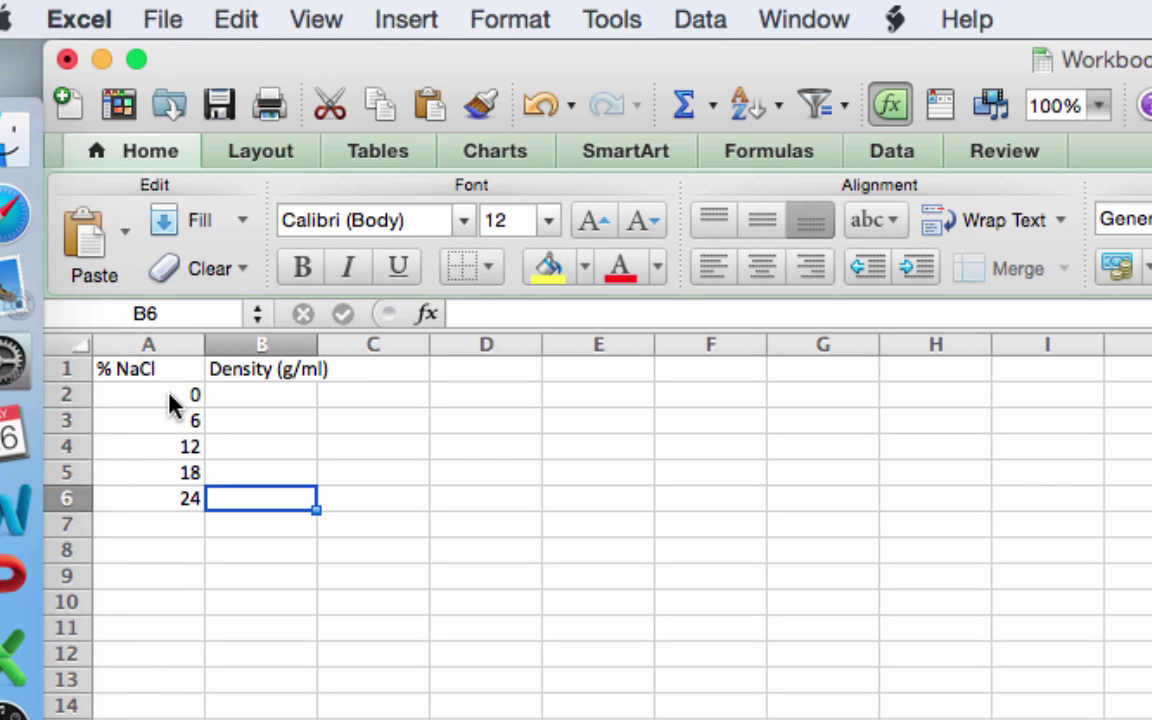
Fill the density column in B2 to B6 with 1.08, 1.16, 1.21, 1.29 and 1.36.
key("Up")
key("Up")
key("Up")
key("Up")
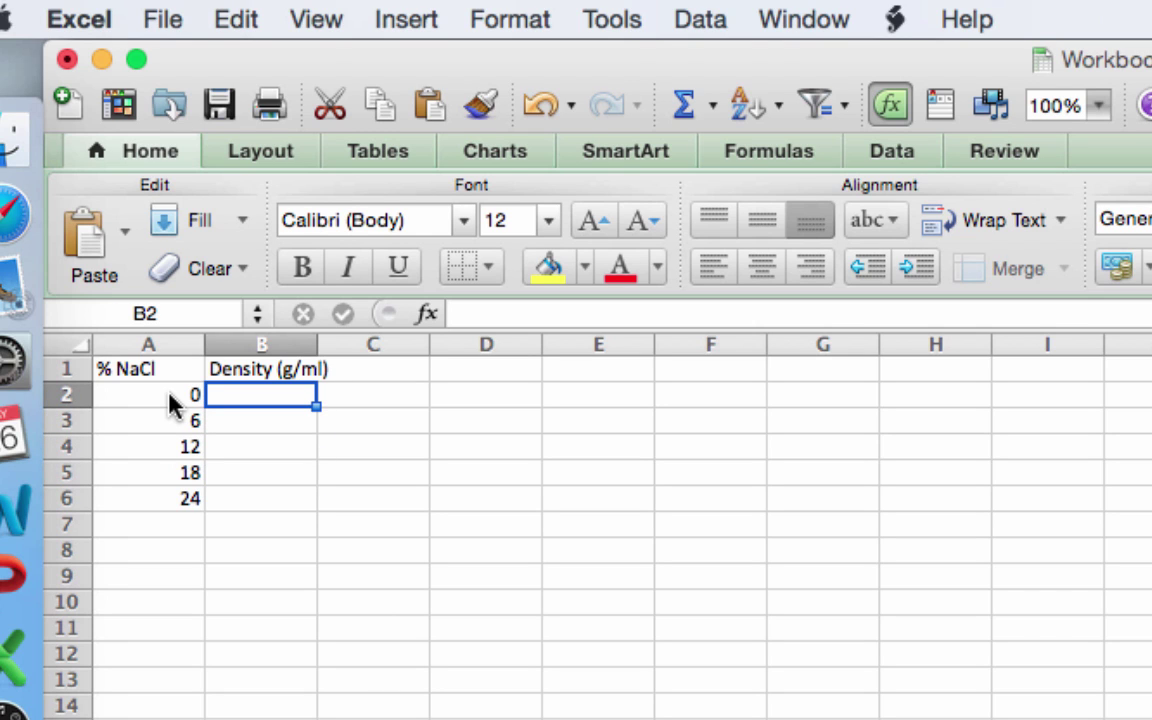
type("1.08")
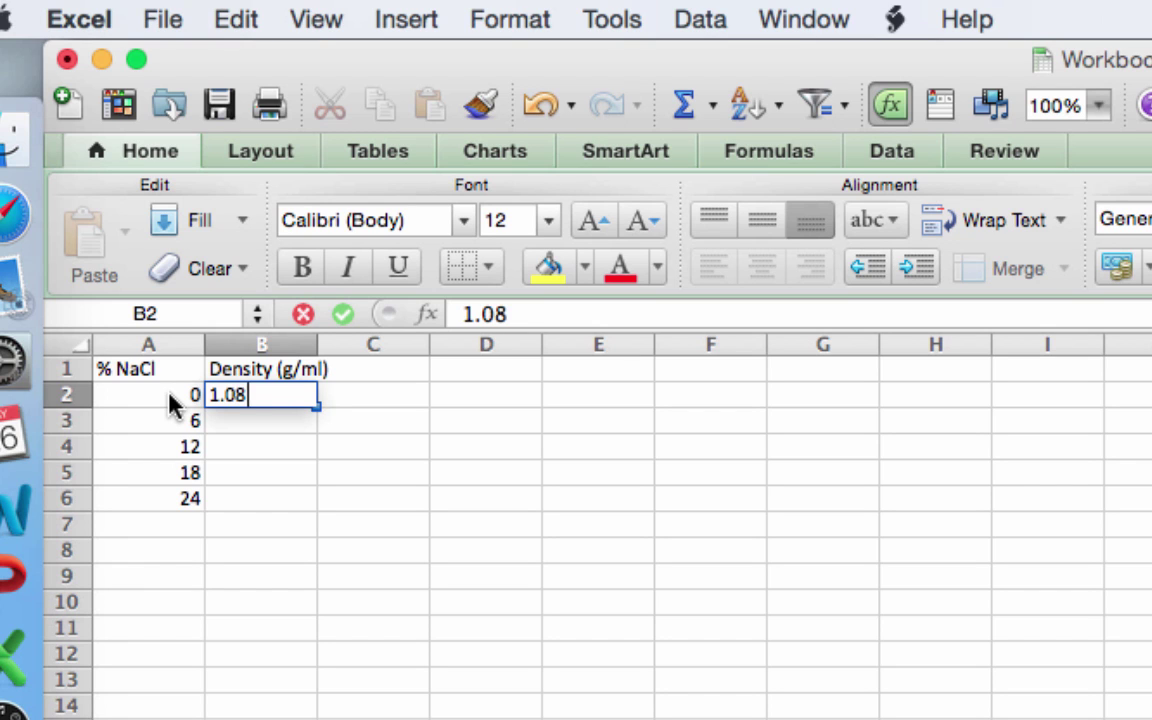
key("Return")
type("1.16")
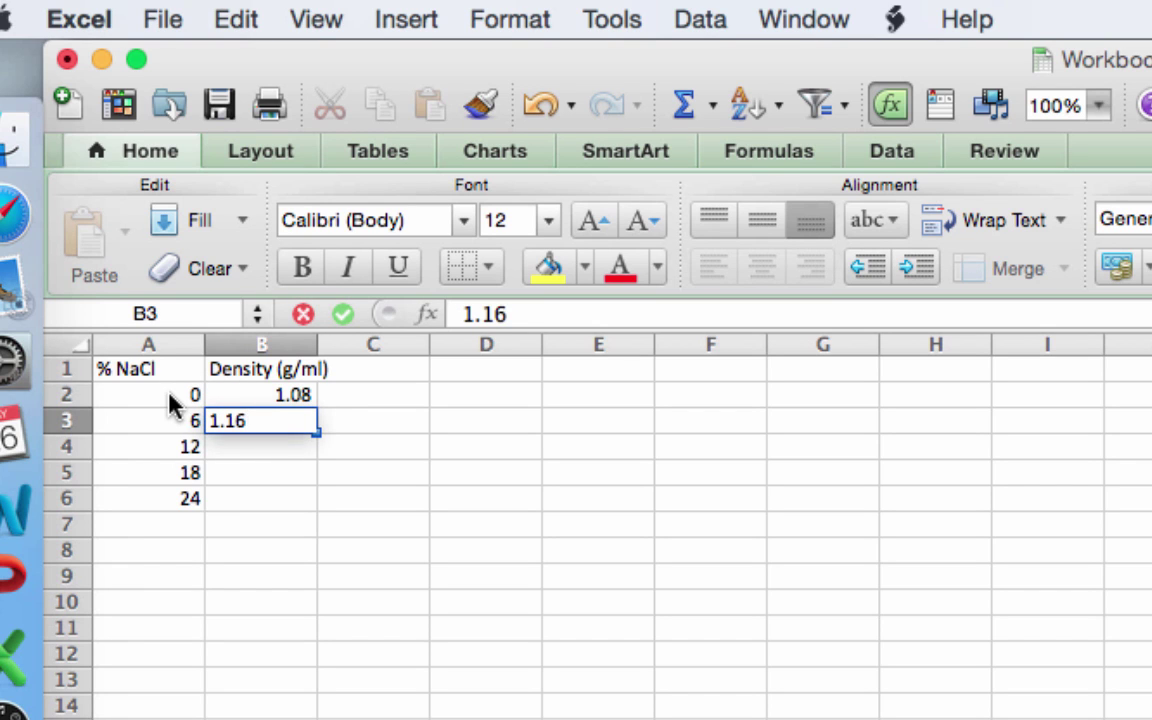
key("Return")
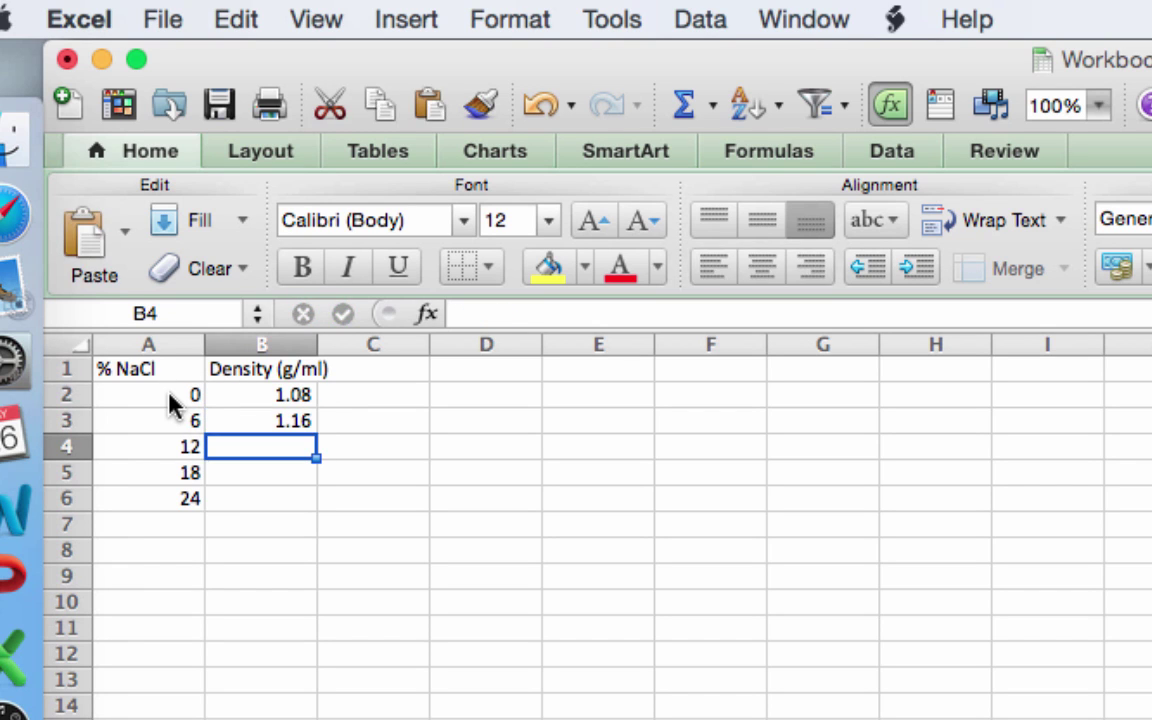
type("1.21")
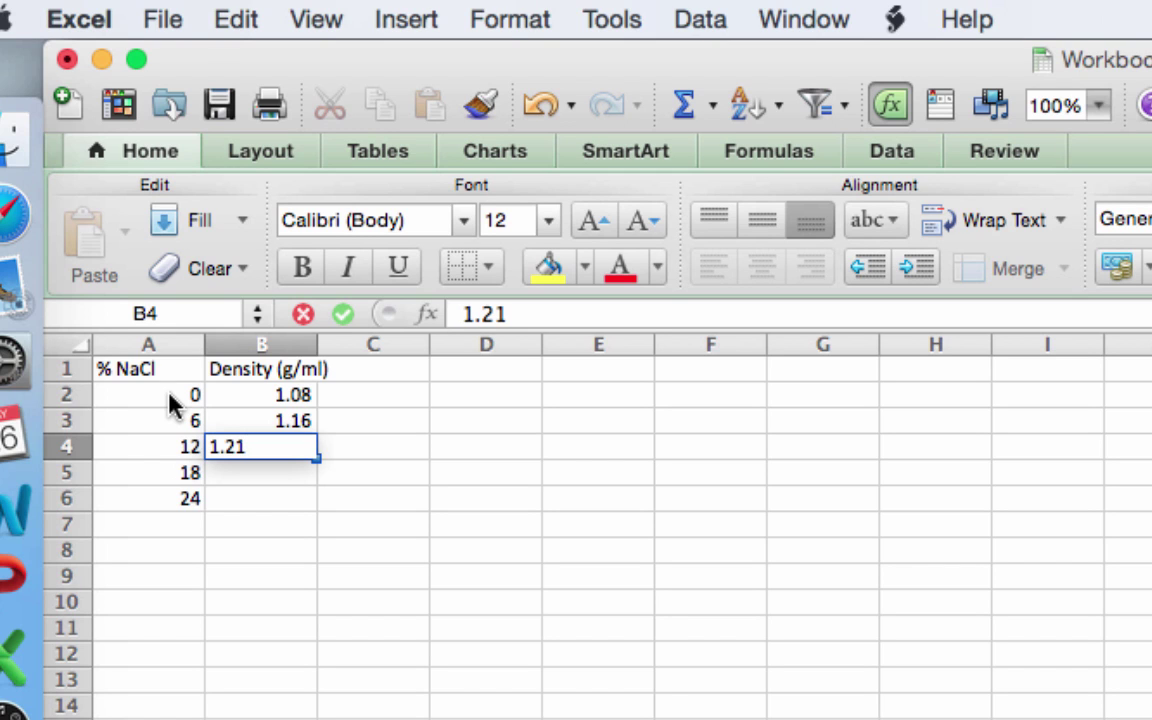
key("Return")
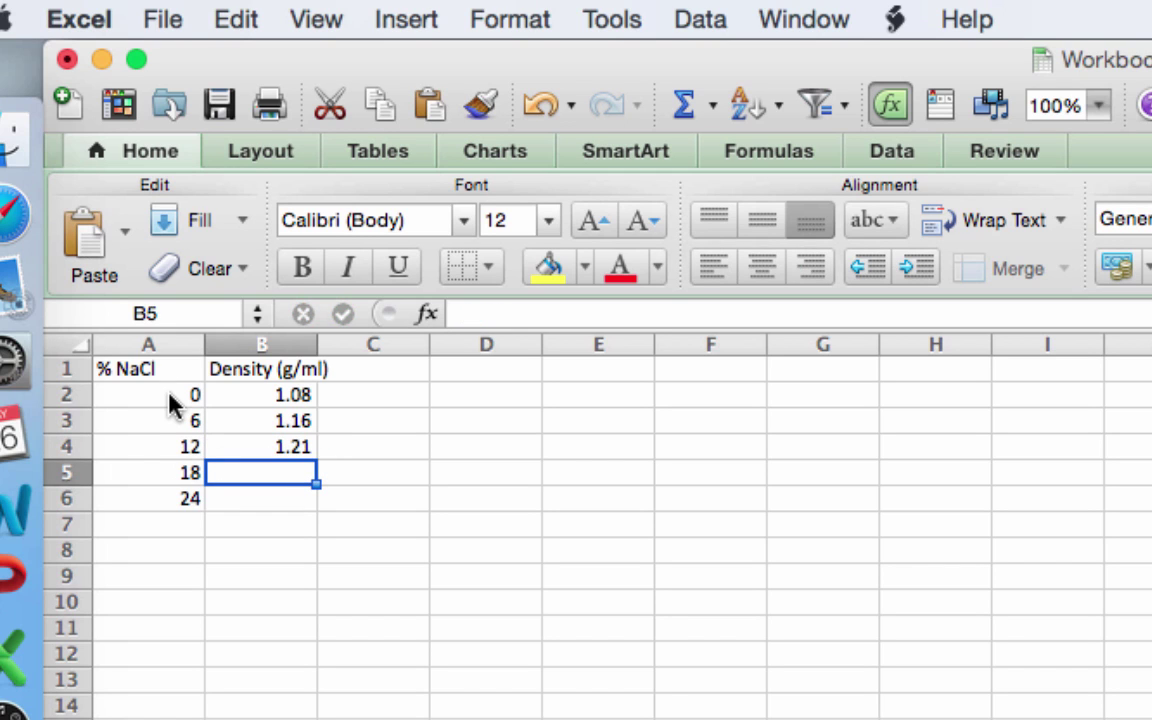
type("1.29")
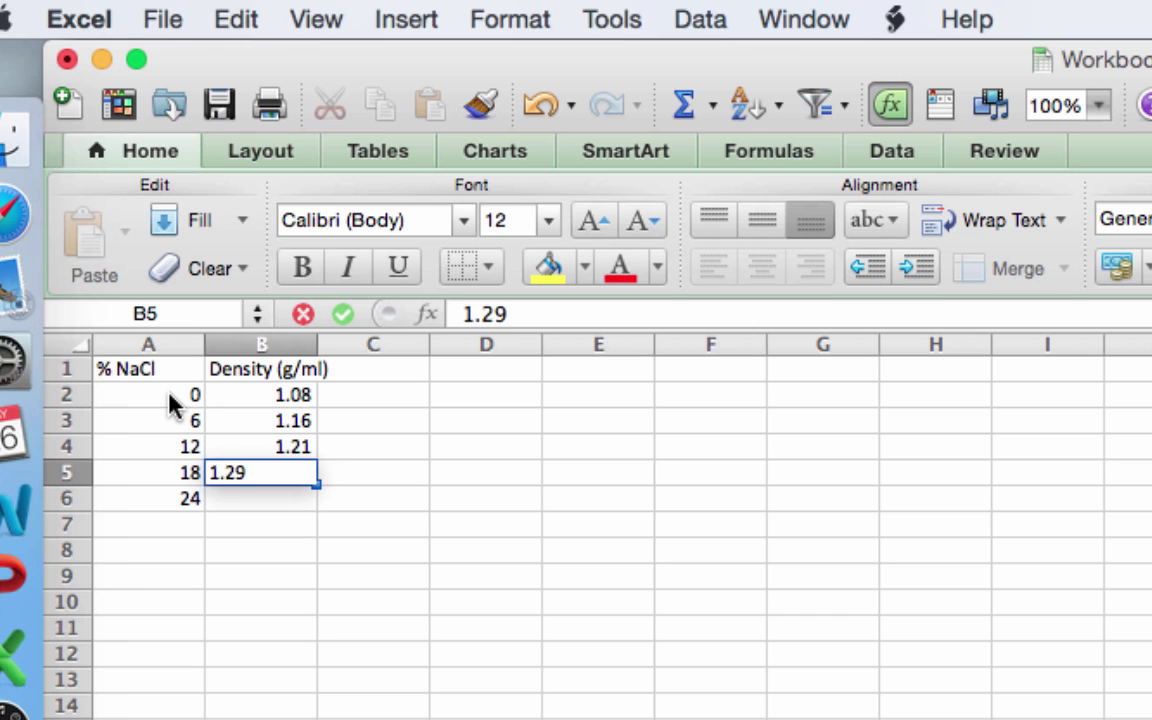
key("Return")
type("1.36")
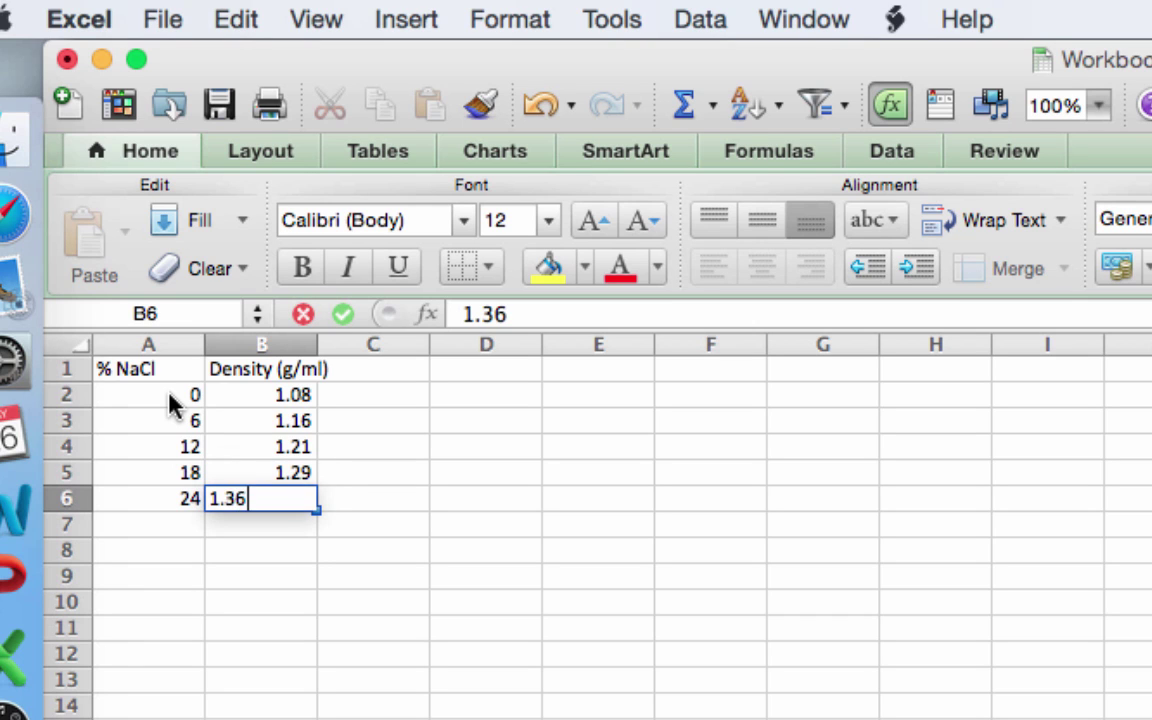
key("Return")
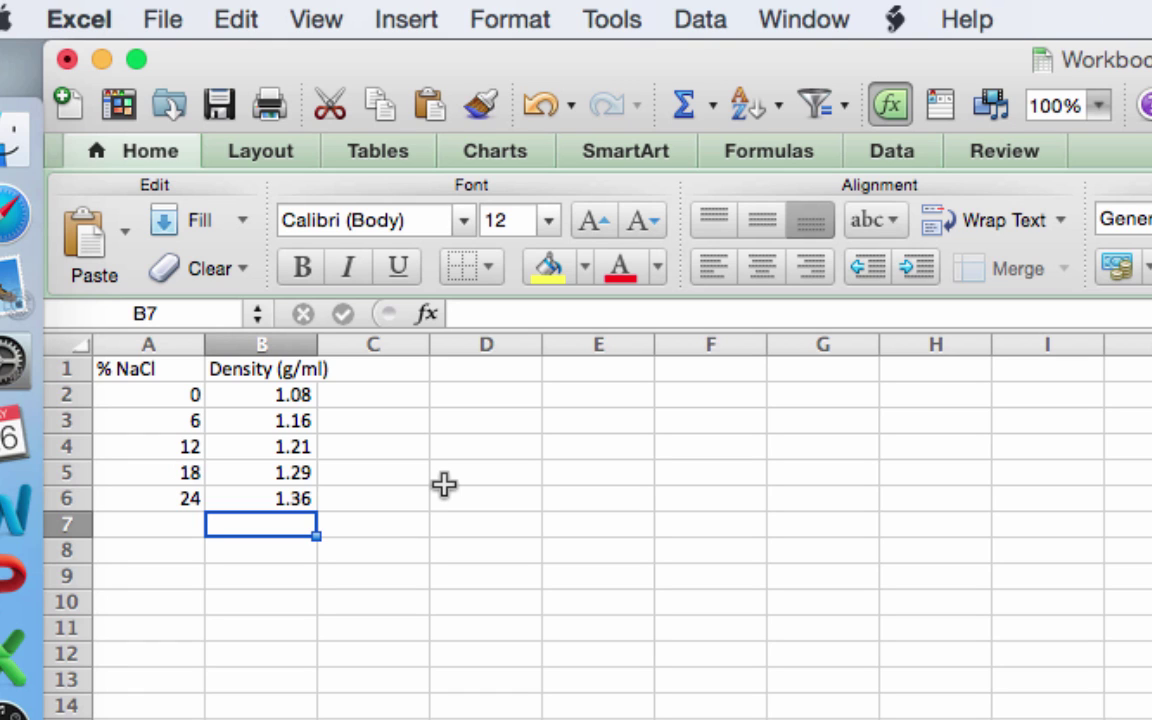
left_click(158, 532)
type("0")
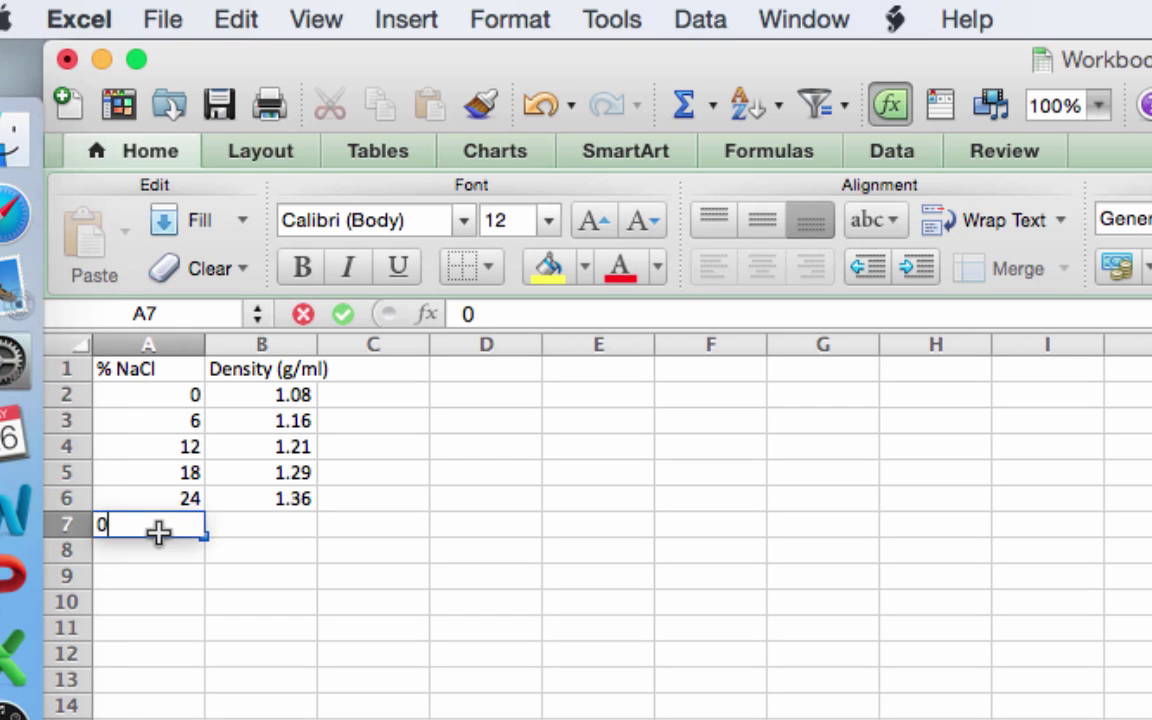
key("Return")
type("6")
key("Return")
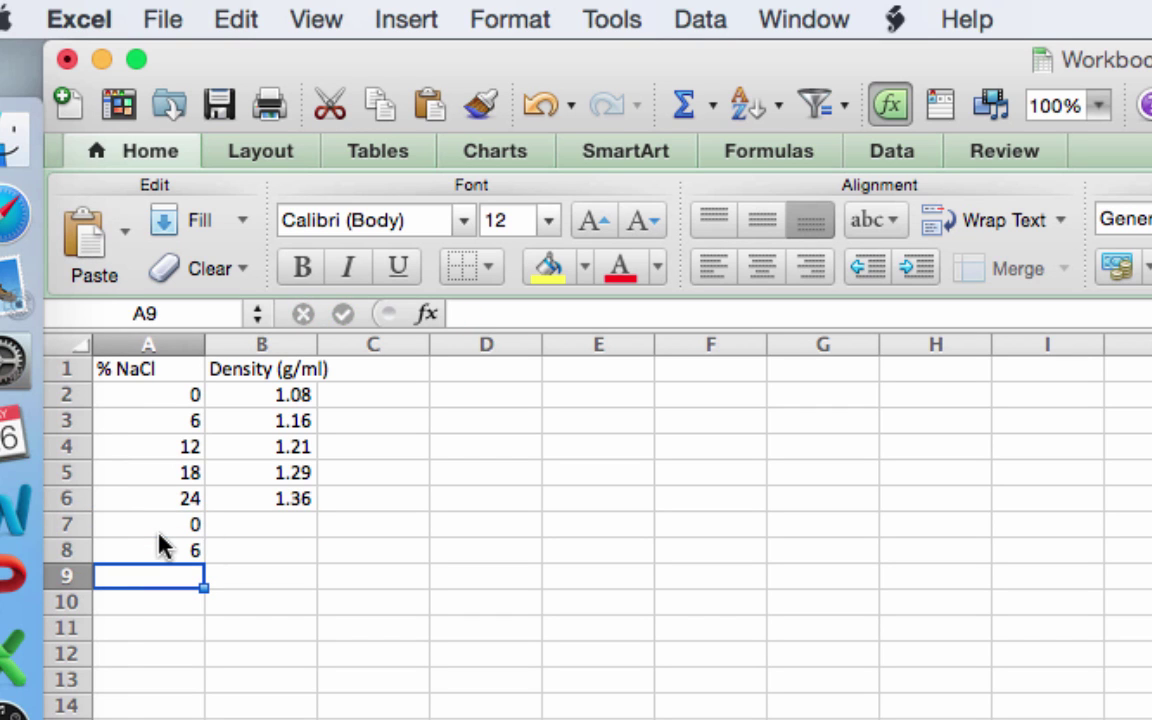
left_click(175, 524)
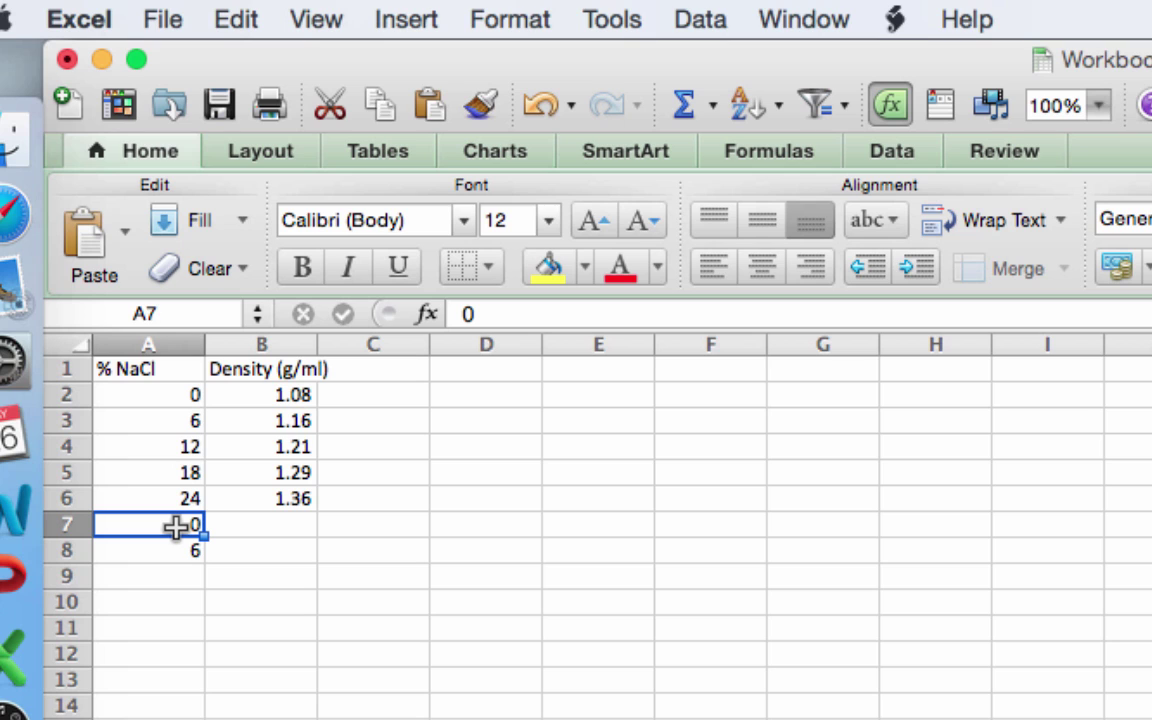
key("BackSpace")
left_click(175, 552)
key("BackSpace")
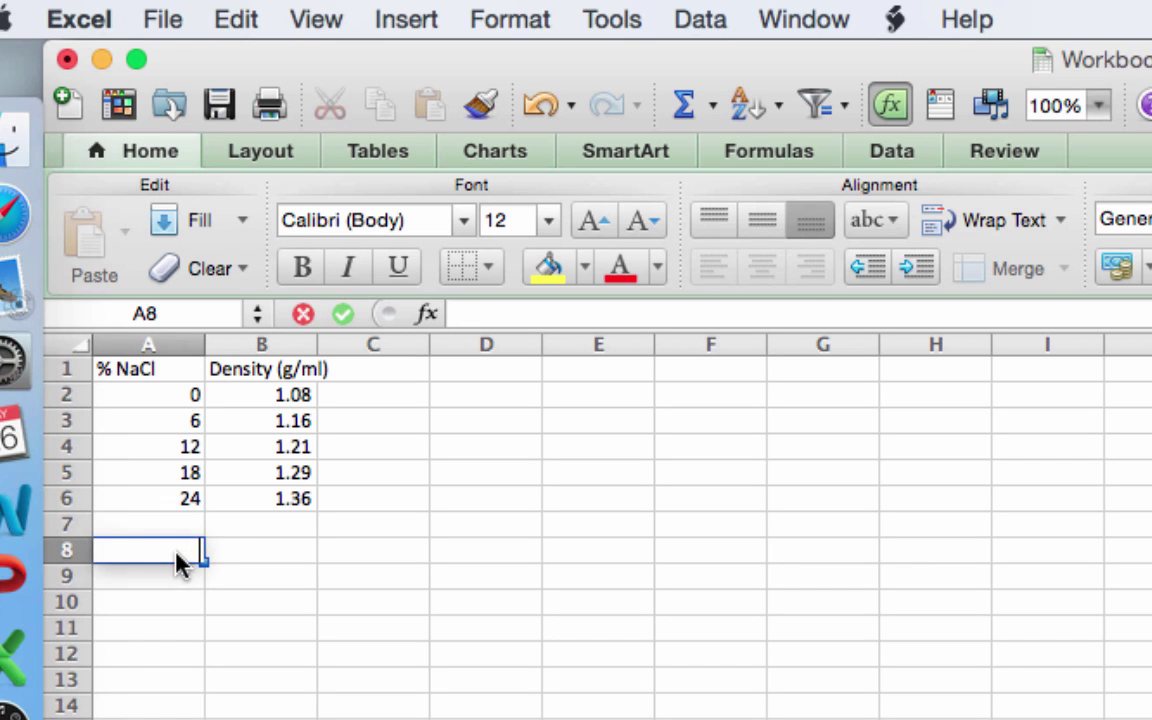
left_click(410, 604)
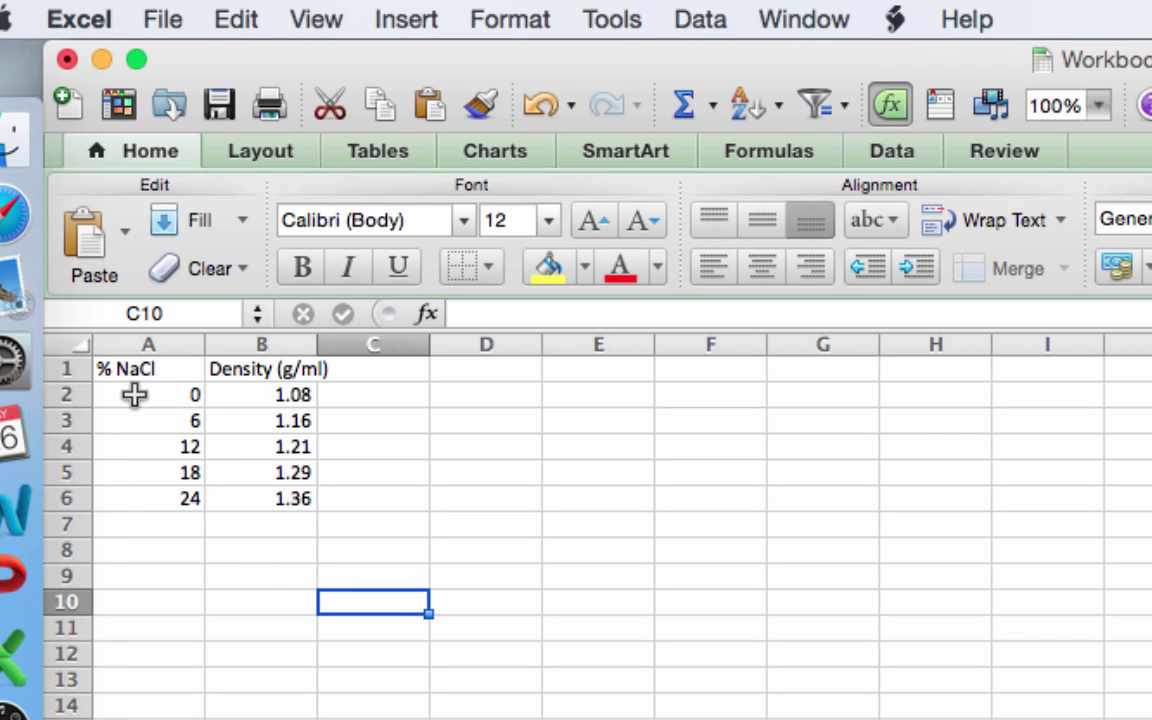
Insert a Marked Scatter chart from the concentration and density values in A2:B6.
left_click_drag(135, 395, 266, 504)
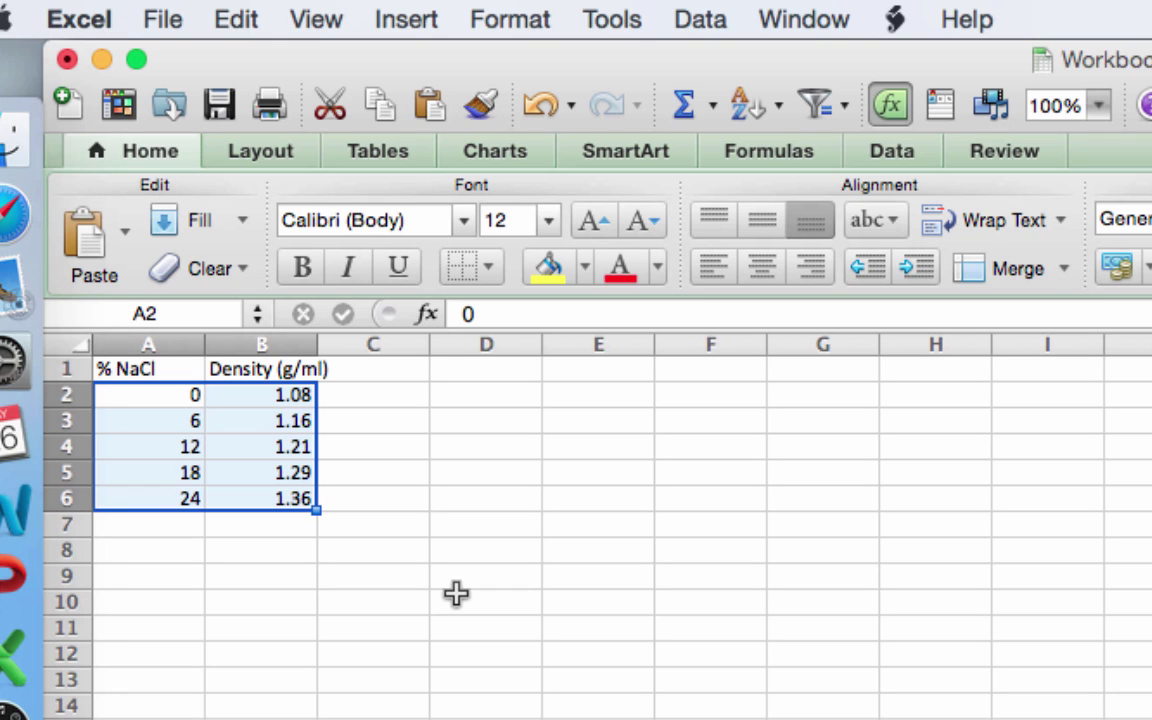
left_click(392, 30)
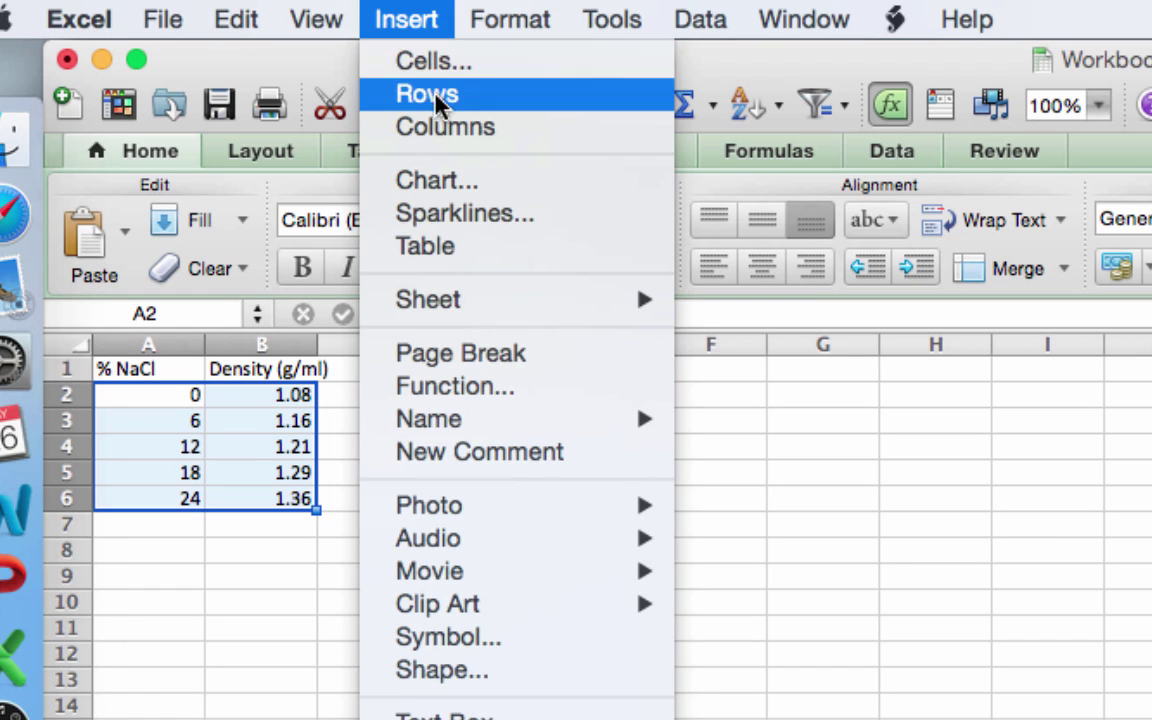
left_click(450, 188)
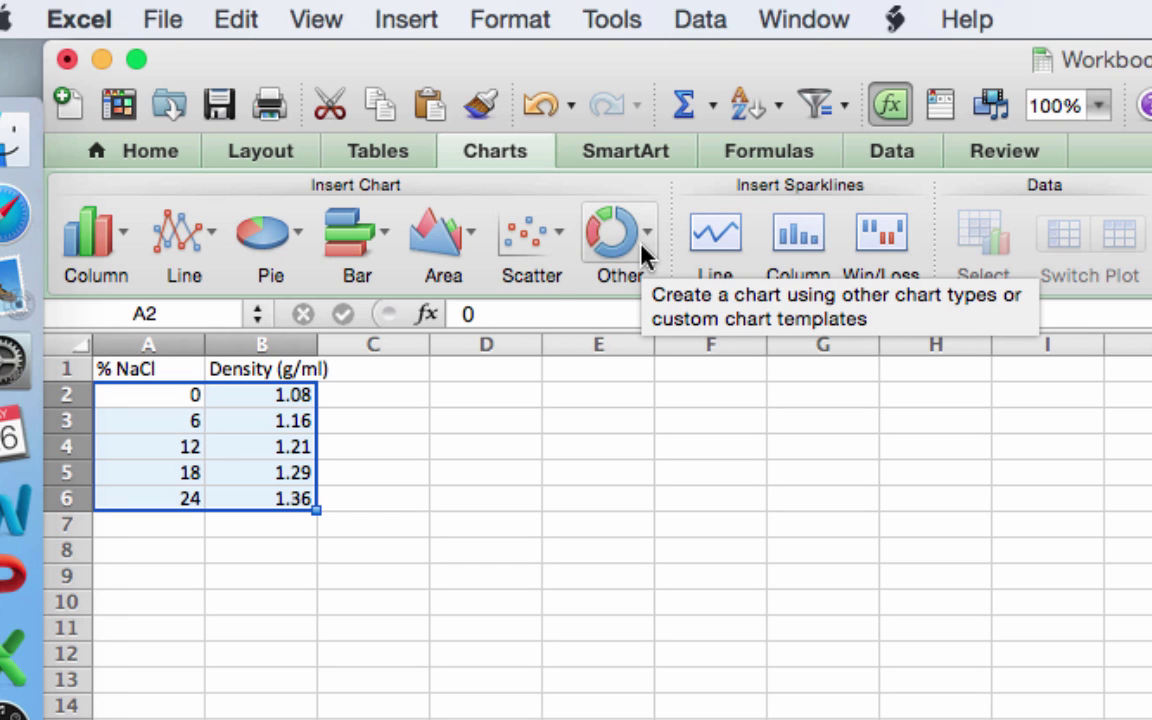
left_click(565, 254)
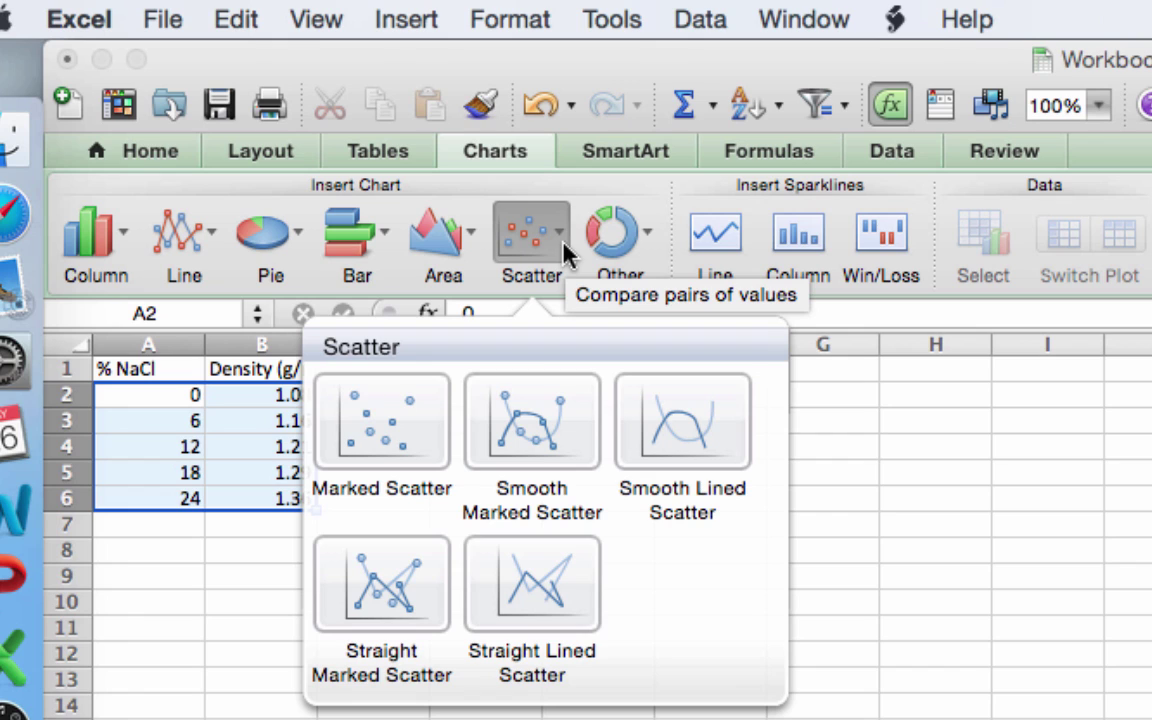
left_click(437, 418)
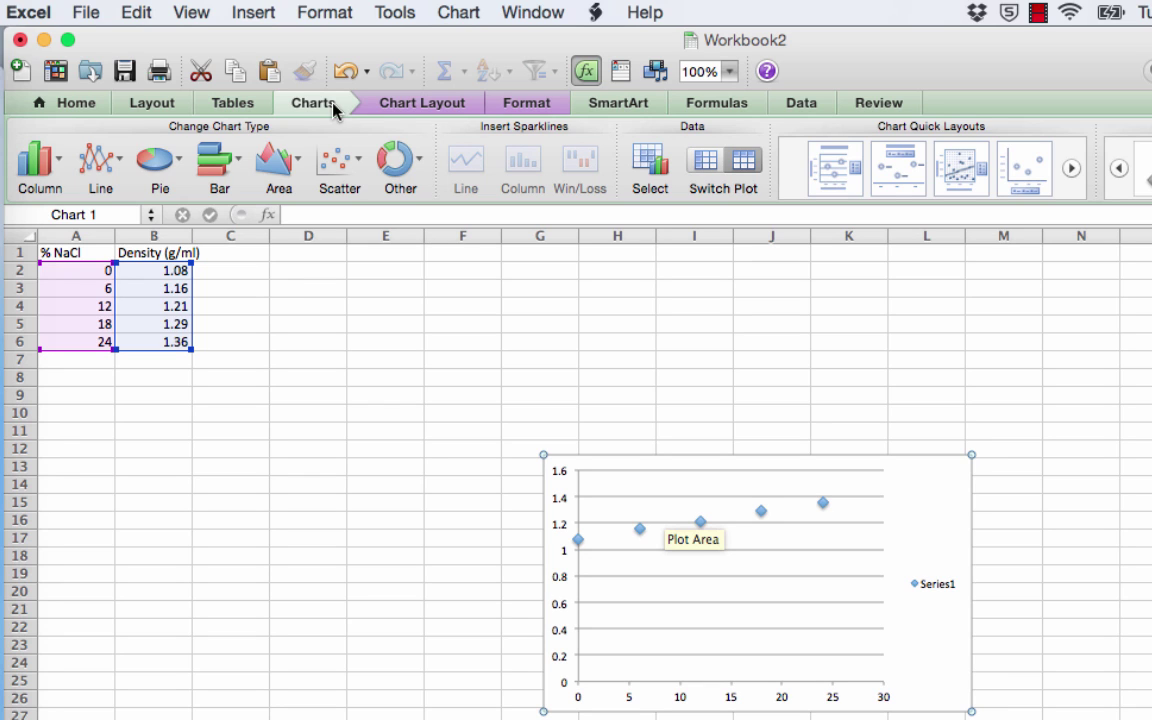
Add a title below the chart's horizontal axis reading "% NaCl".
left_click(435, 106)
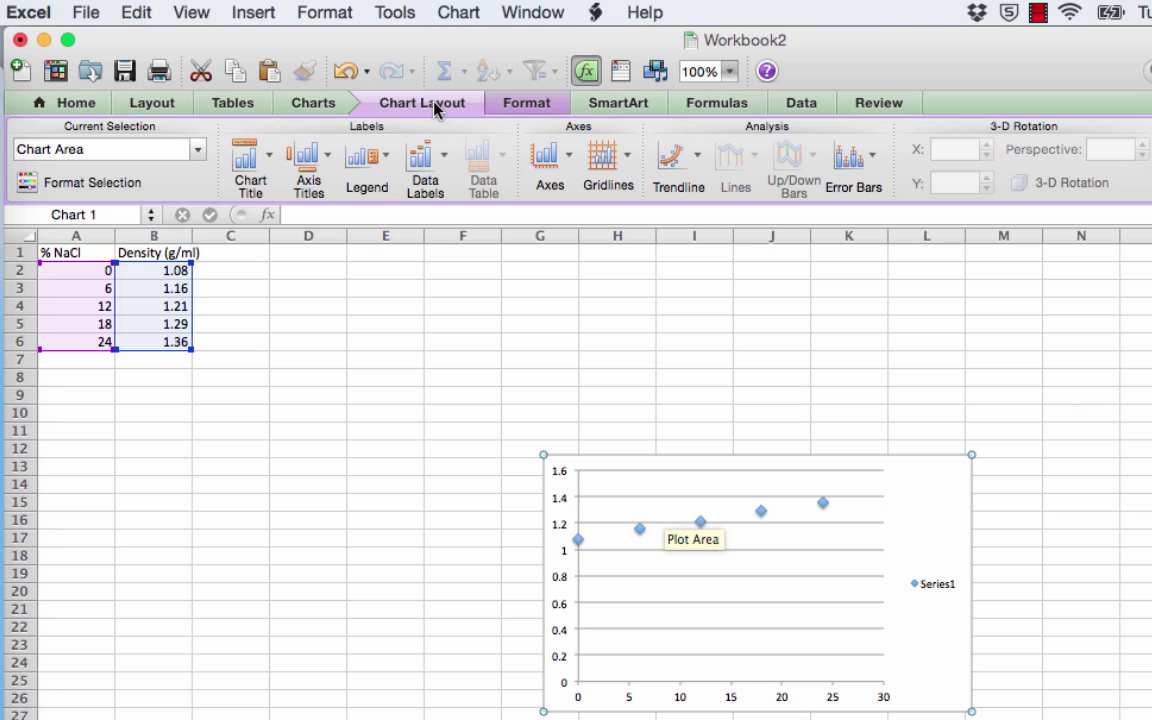
left_click(308, 163)
mouse_move(334, 195)
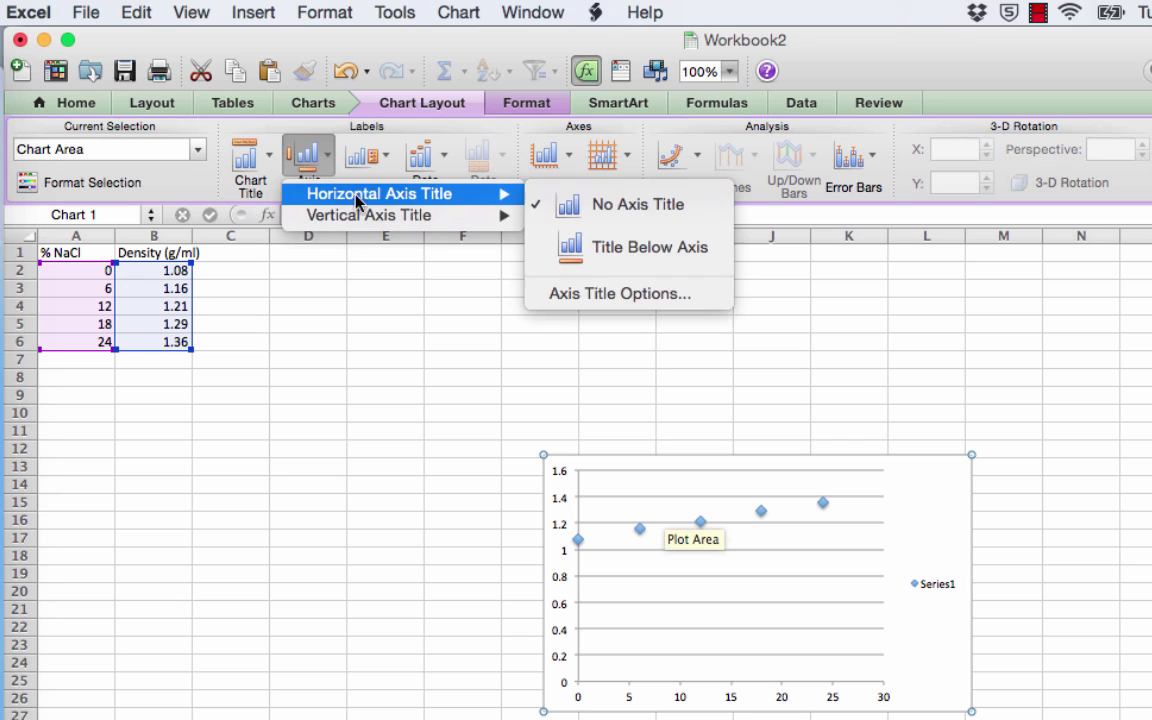
left_click(558, 255)
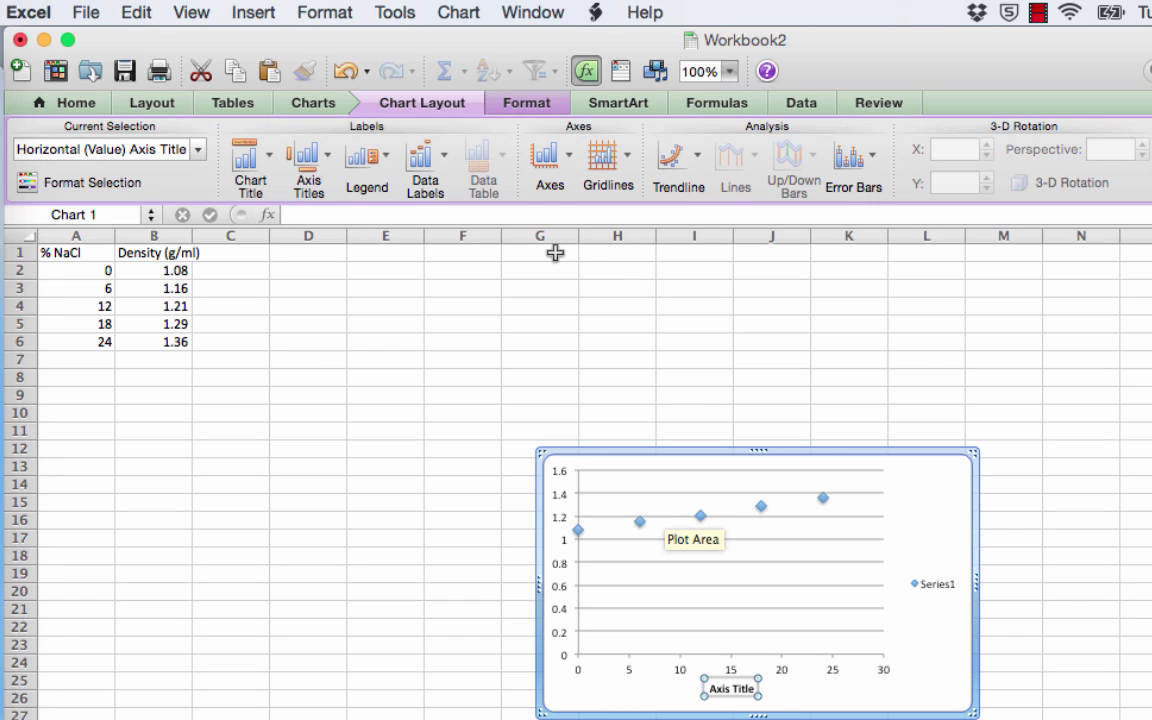
type("% NaCl")
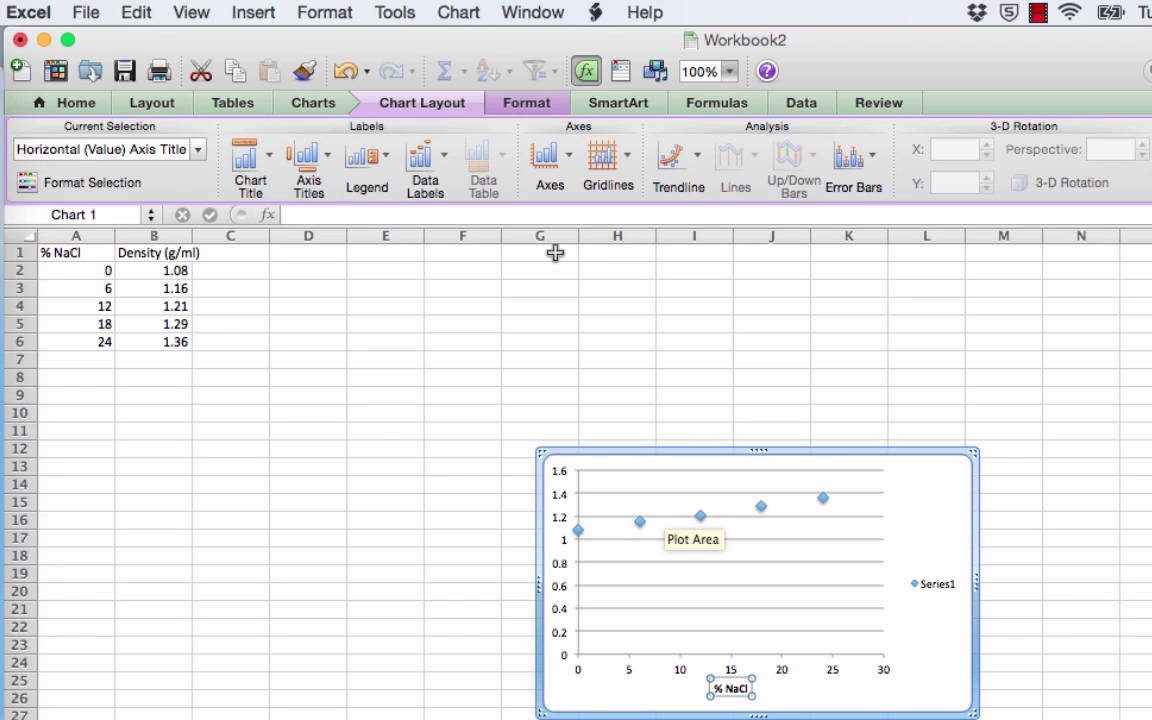
Add a rotated title to the chart's vertical axis reading "Density (g/mL)".
left_click(330, 170)
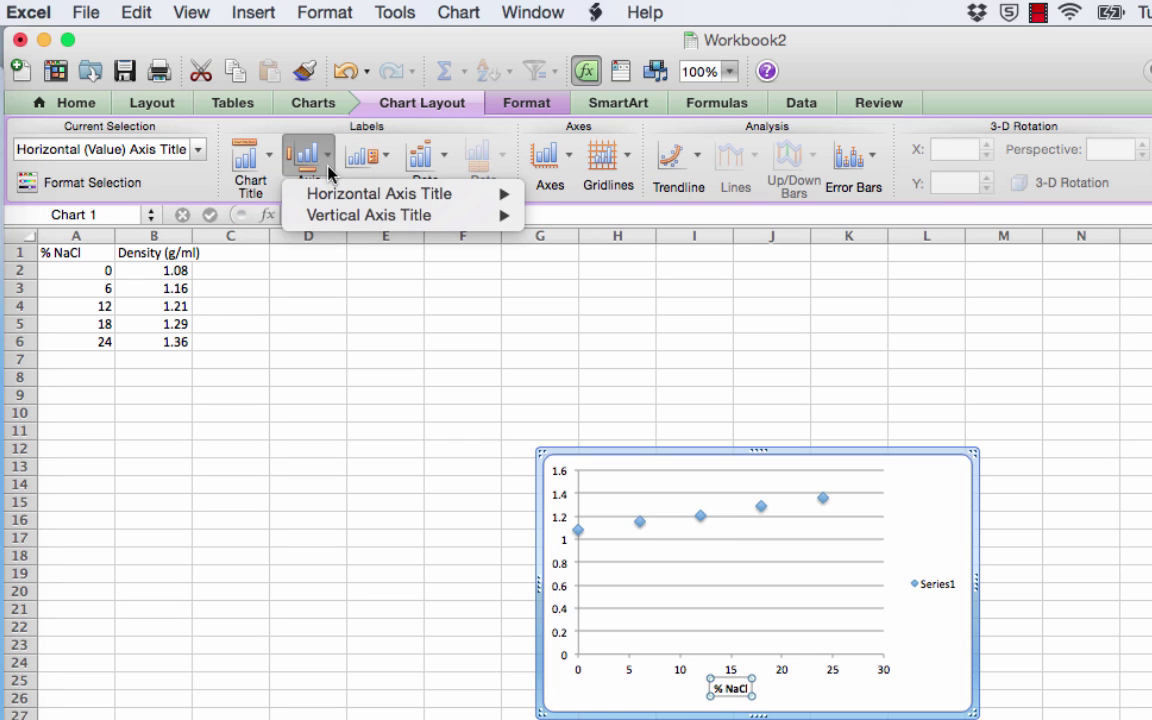
mouse_move(340, 218)
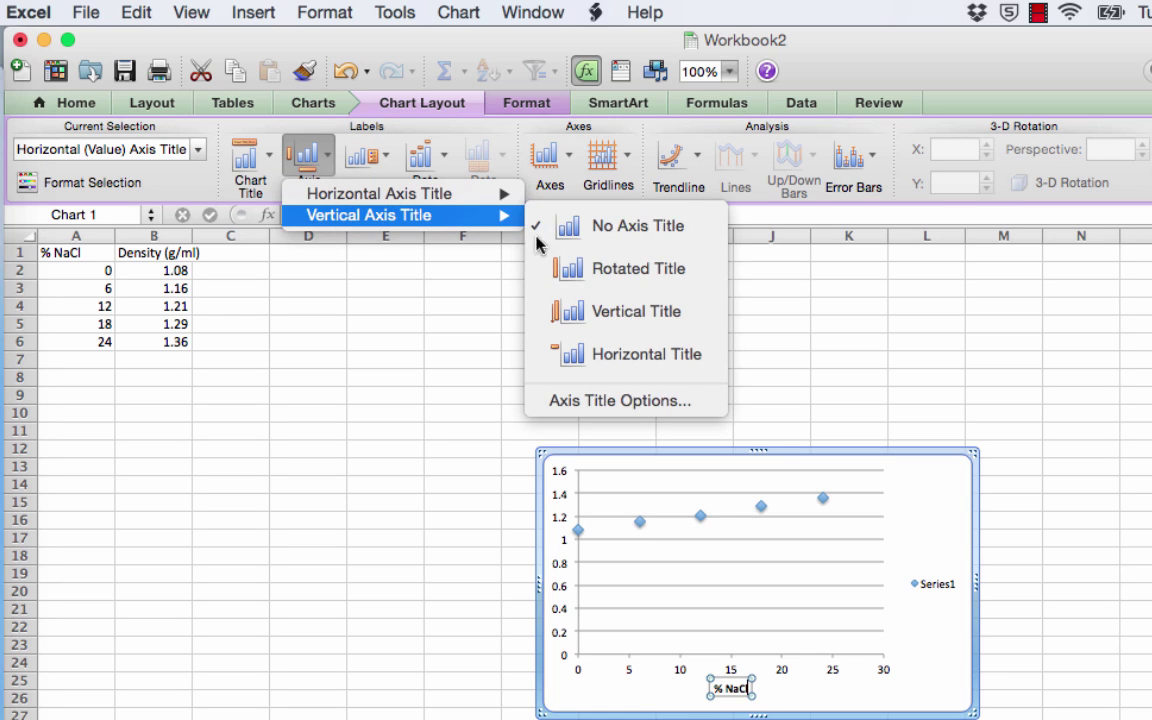
left_click(594, 262)
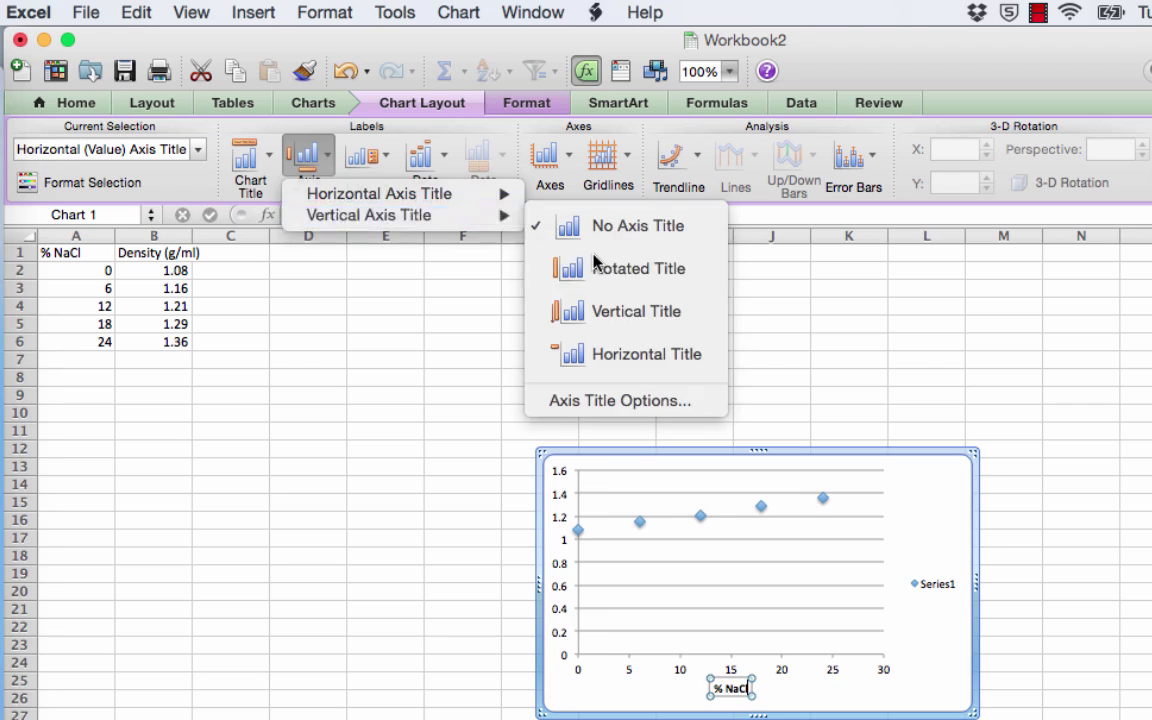
type("Den")
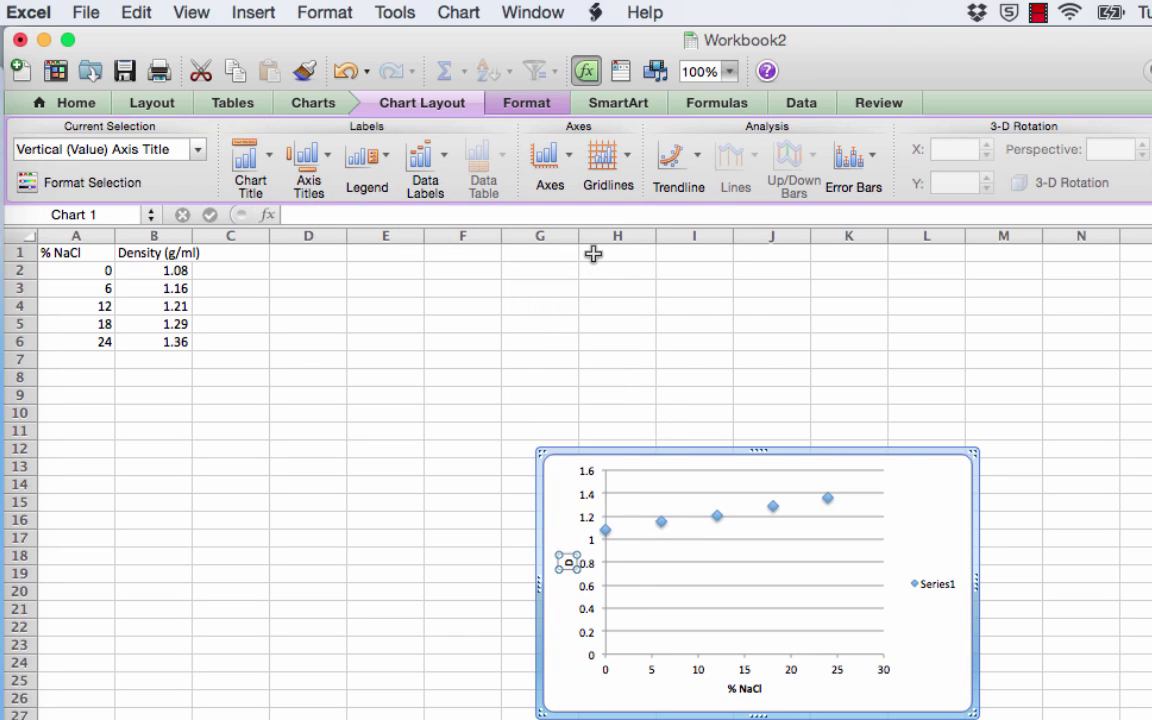
type("sity")
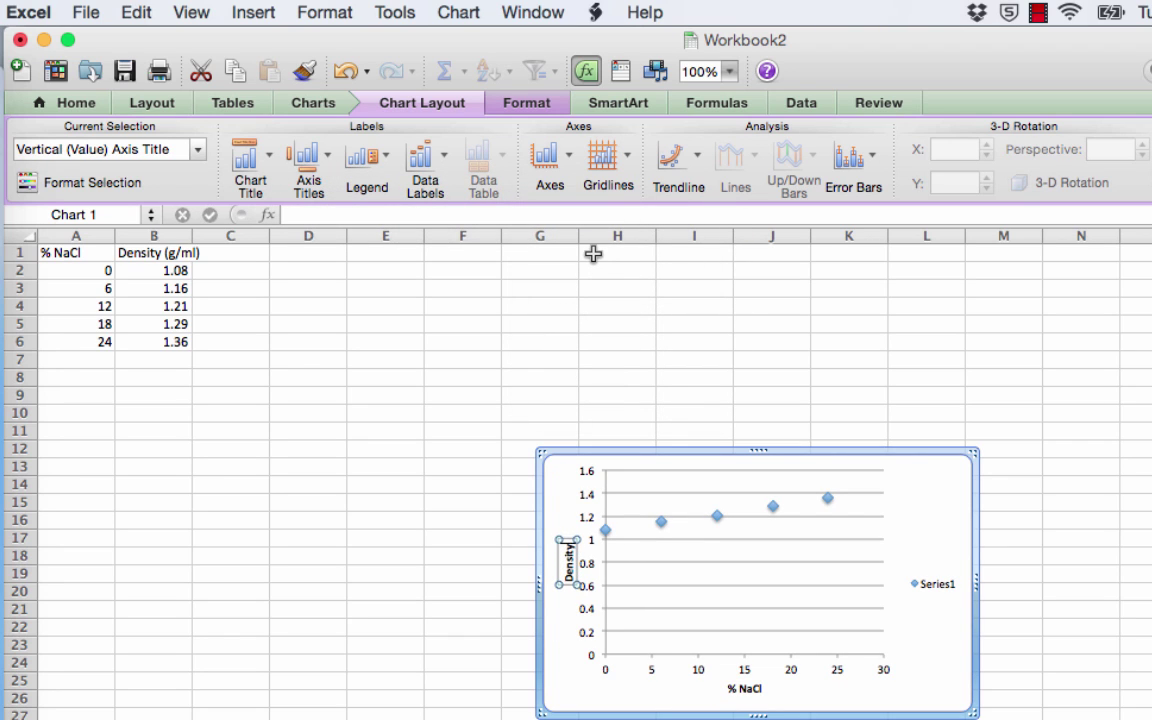
type(" (g/ml")
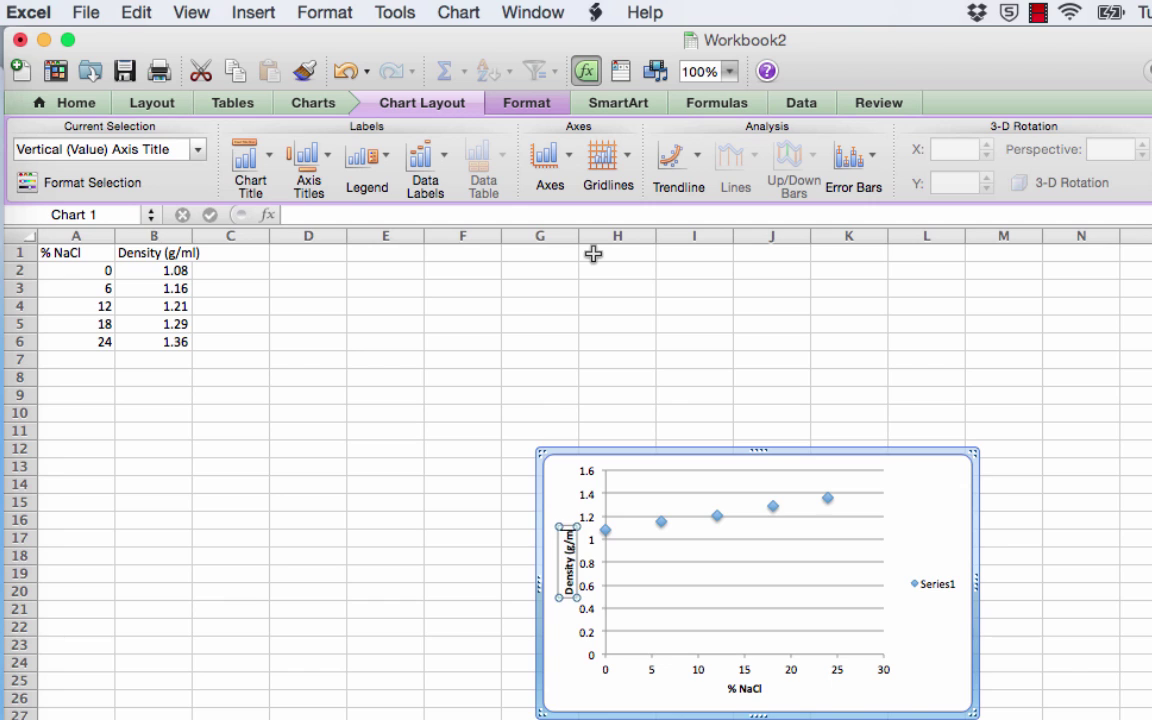
type(")")
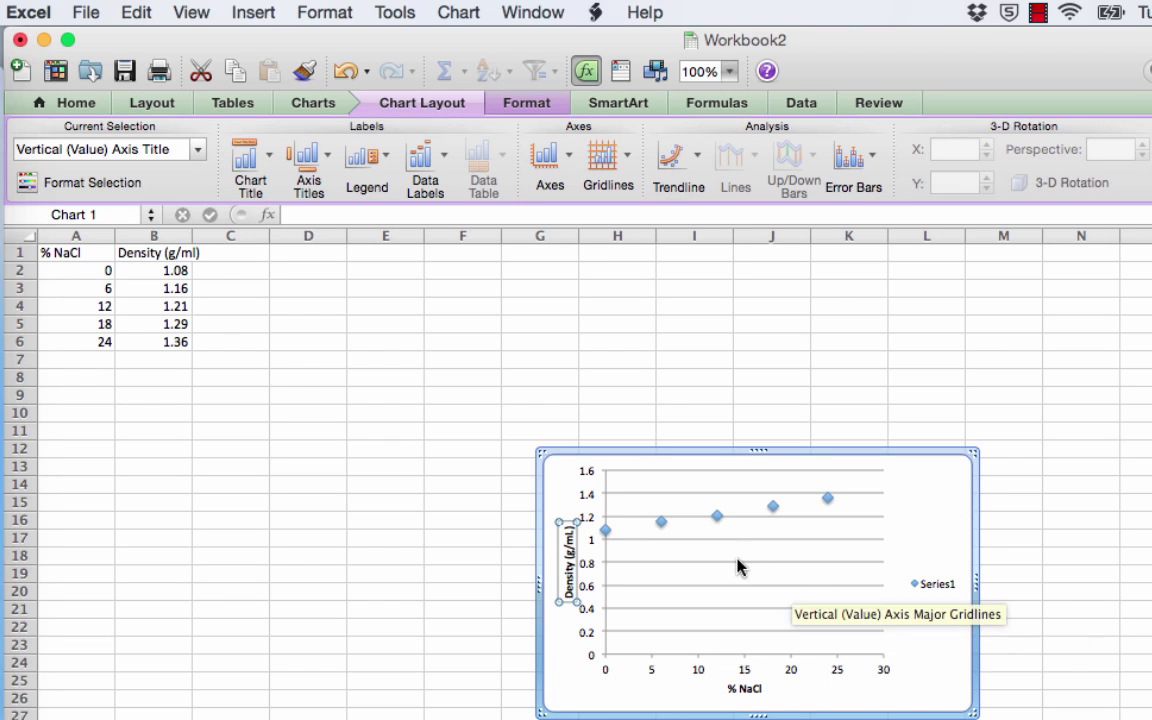
Delete the chart's Series1 legend and move the chart to a new sheet of its own.
left_click(944, 592)
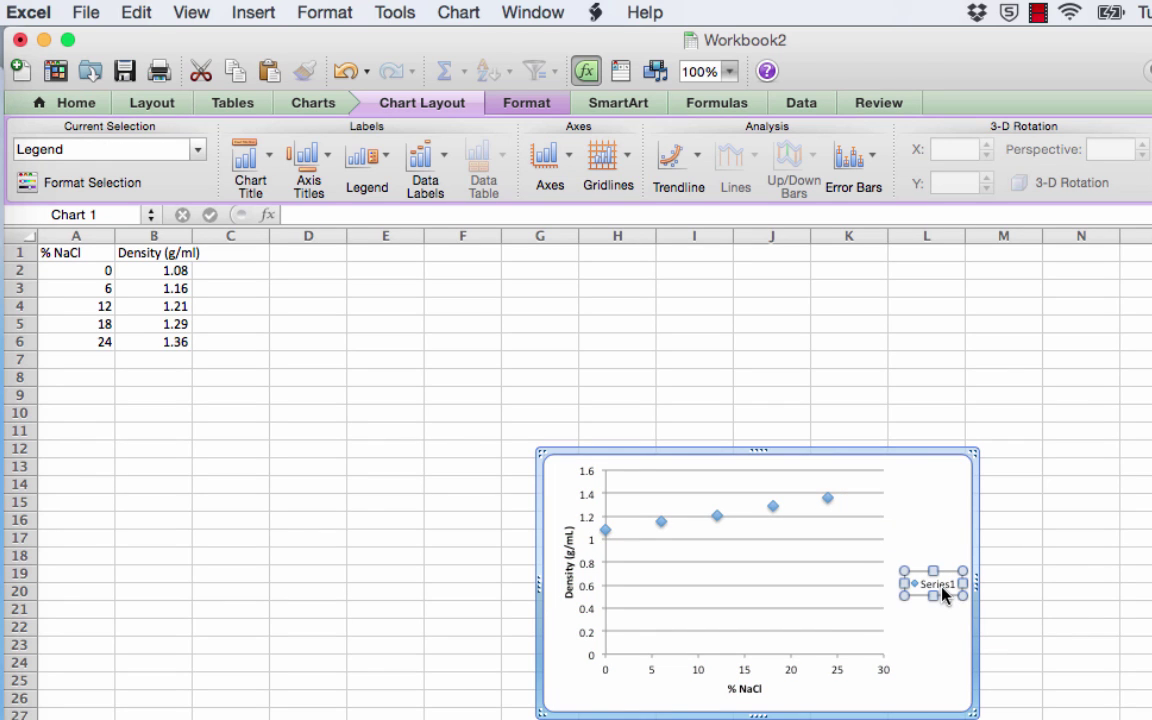
key("Delete")
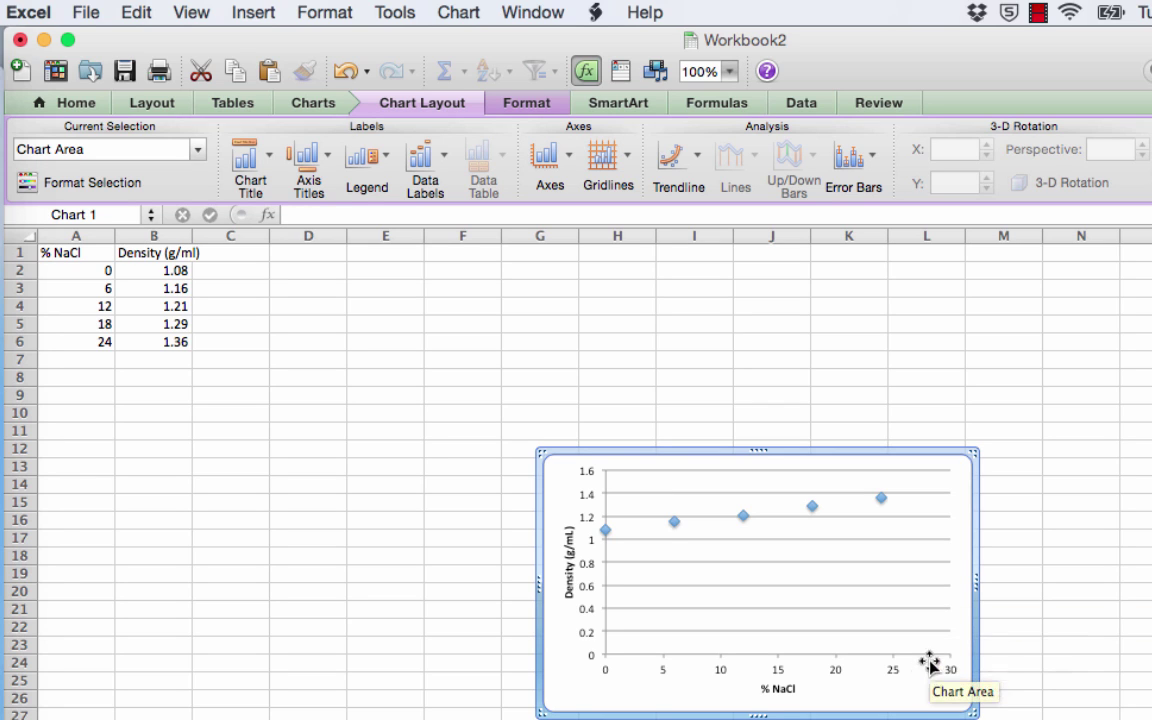
right_click(868, 690)
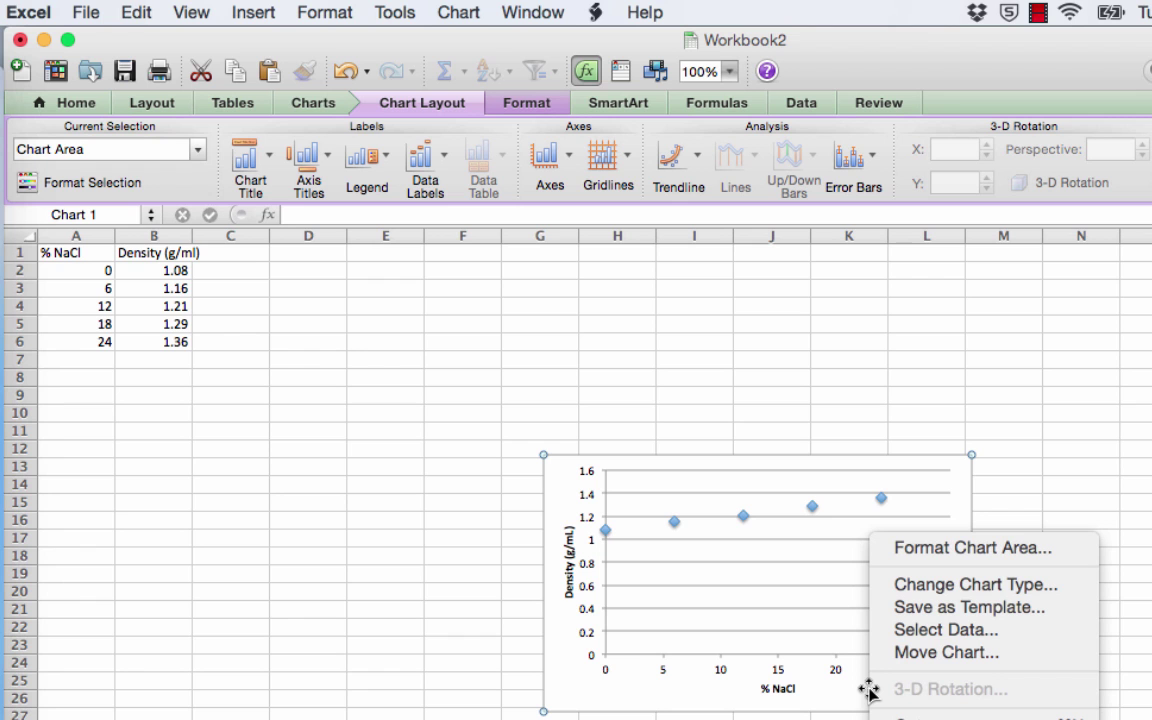
left_click(918, 656)
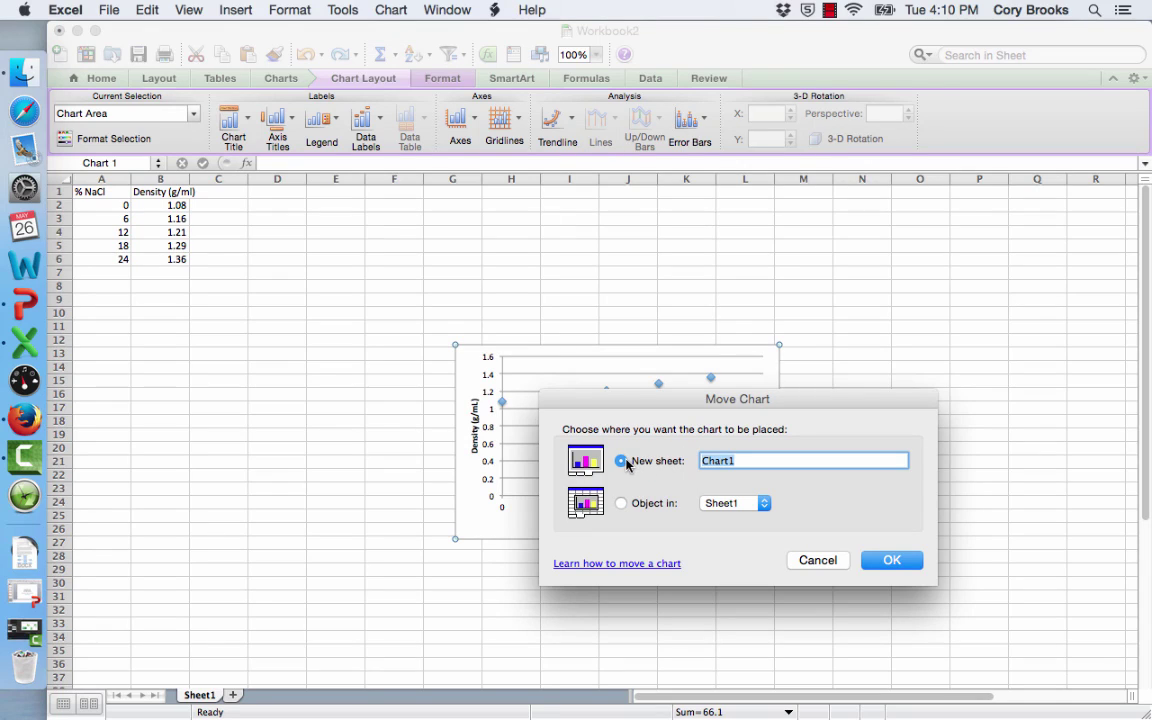
left_click(621, 461)
left_click(893, 562)
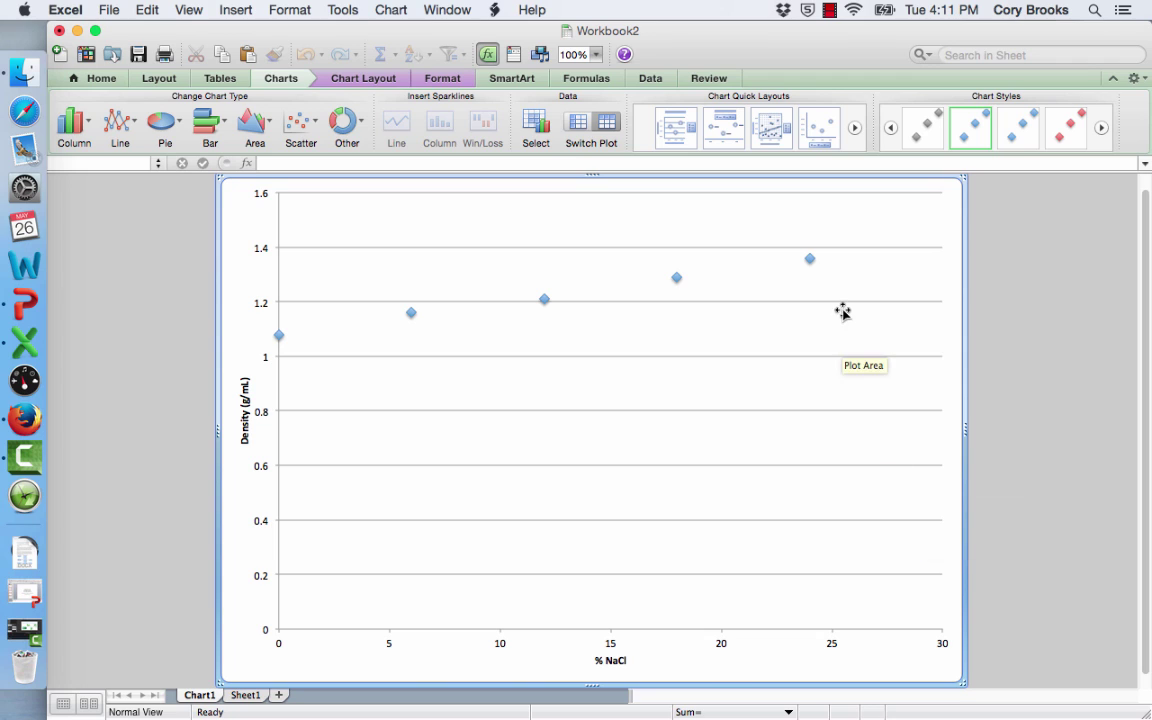
Add a linear trendline to the plotted density points and display its equation on the chart.
mouse_move(811, 264)
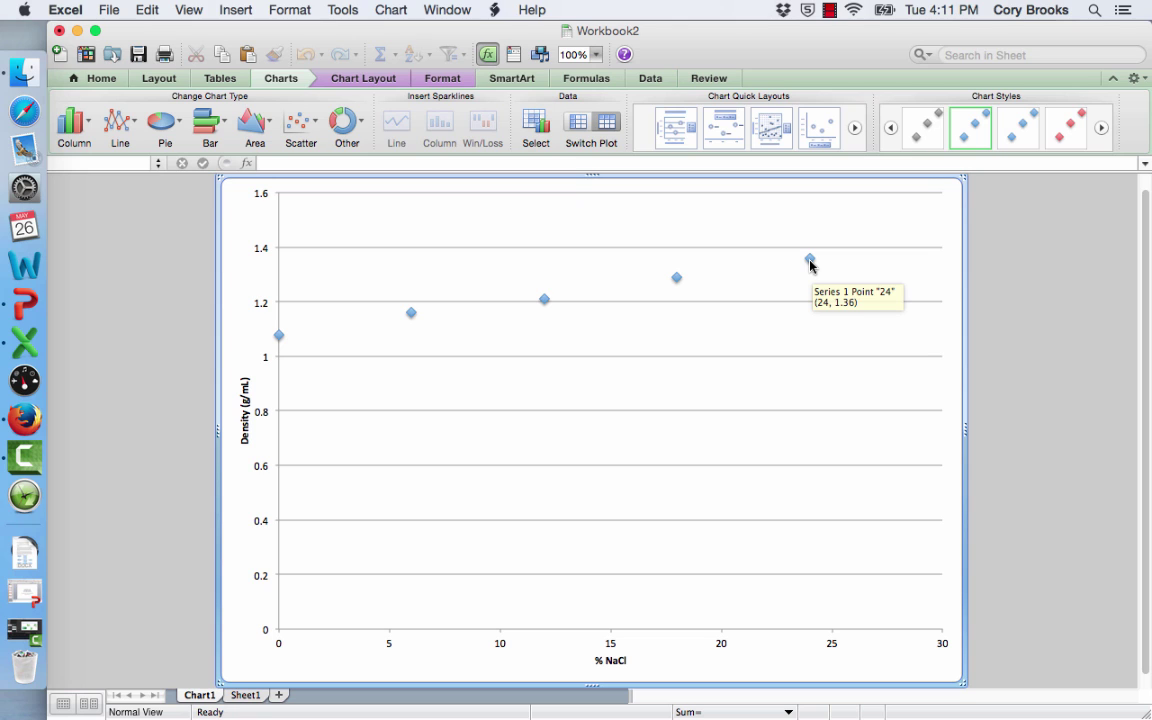
right_click(811, 264)
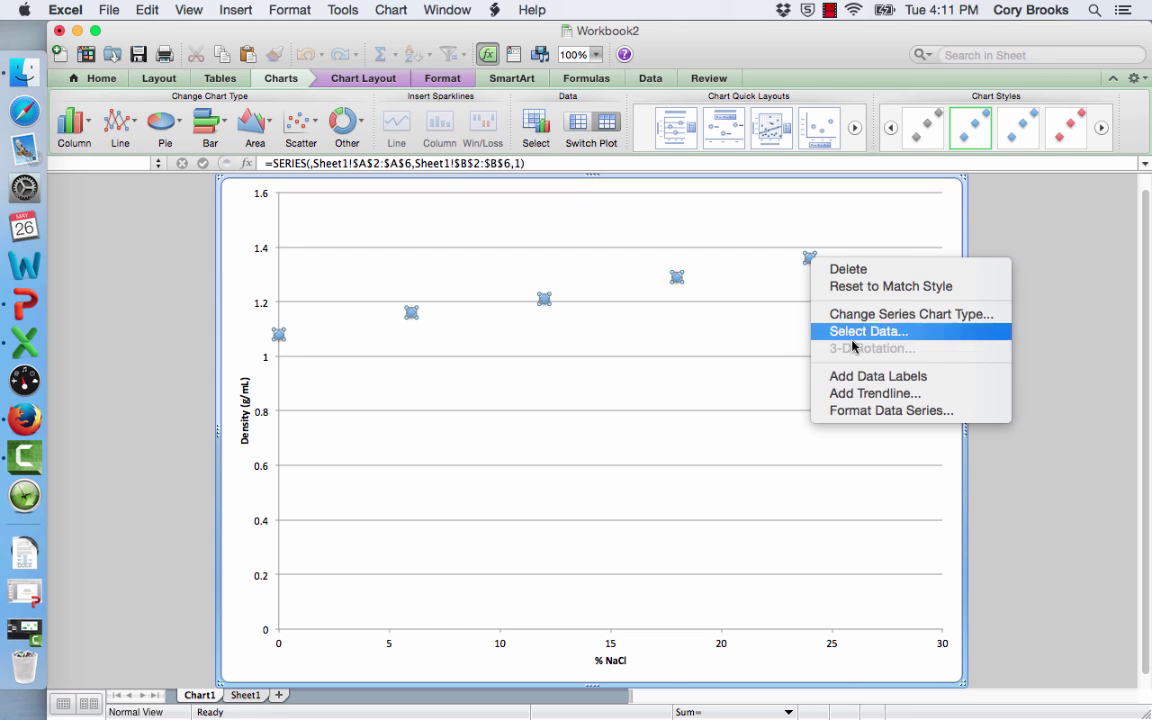
left_click(862, 394)
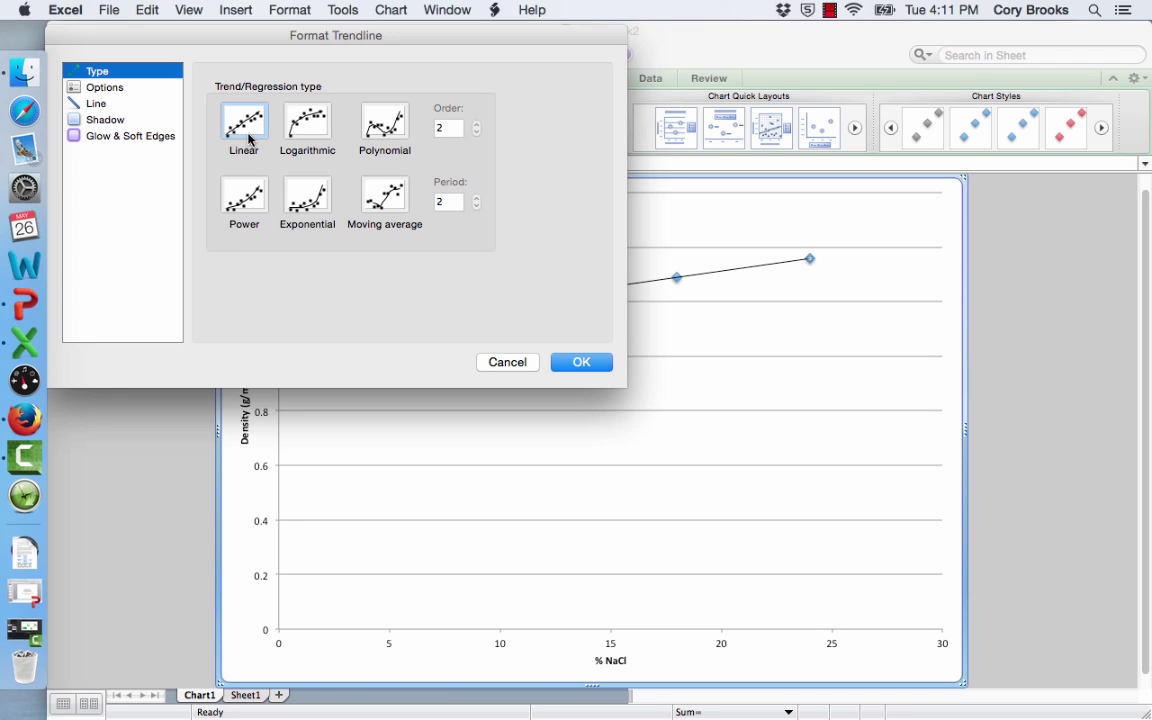
left_click(113, 93)
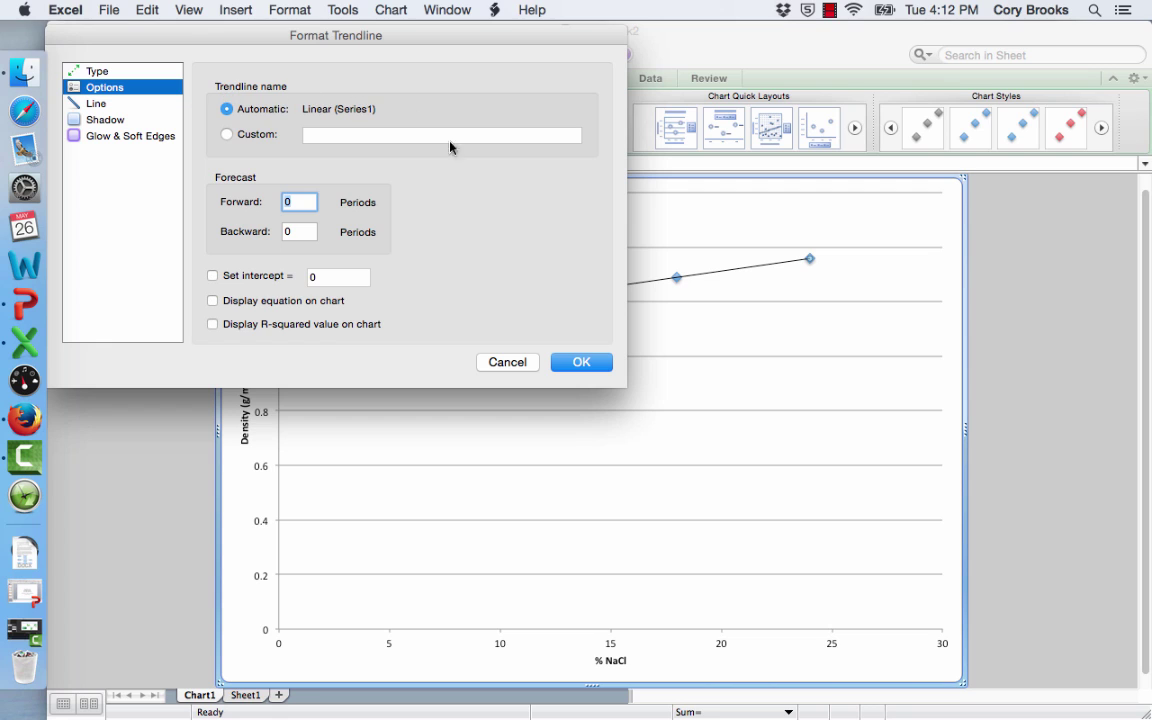
left_click(212, 301)
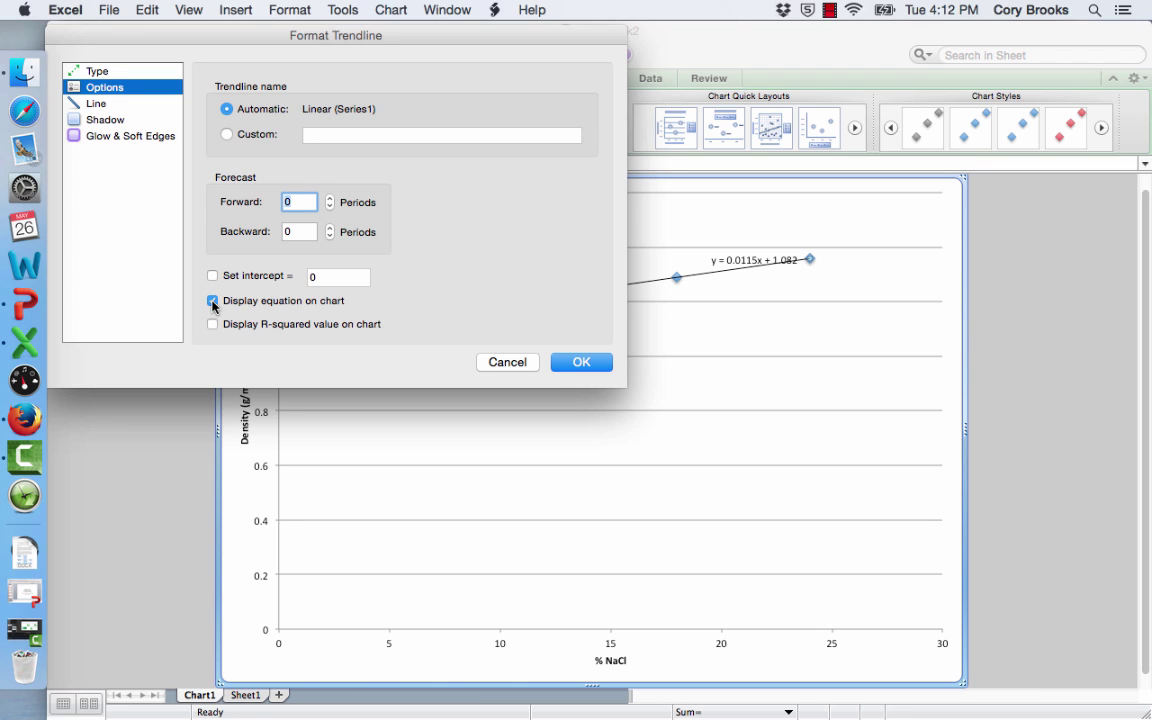